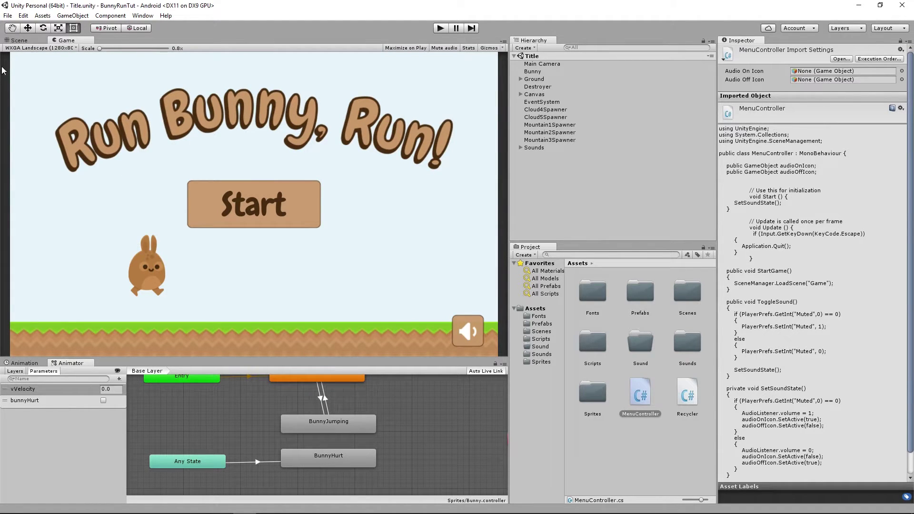
Switch to the Scene view and open the Scenes folder in the Project panel.
click(20, 41)
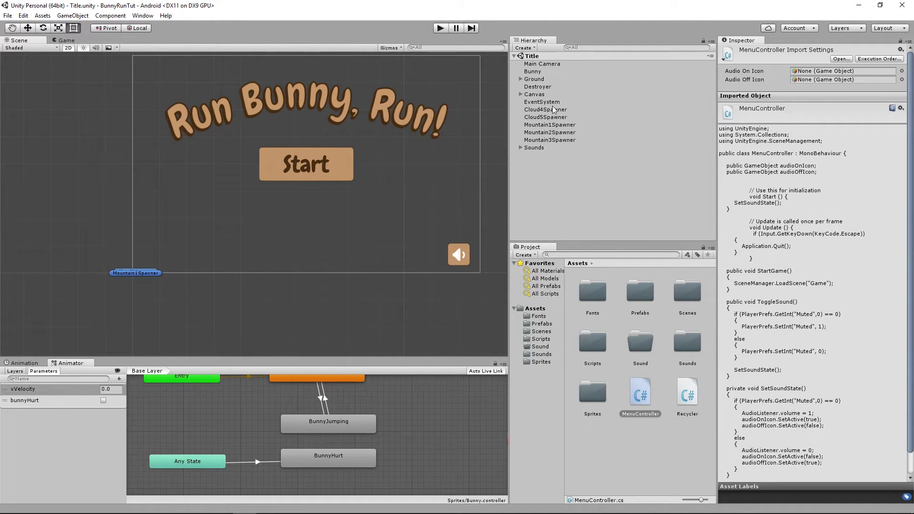
double_click(687, 297)
Open the Game scene and expand Canvas and txtScore to find the lblScore label.
double_click(590, 291)
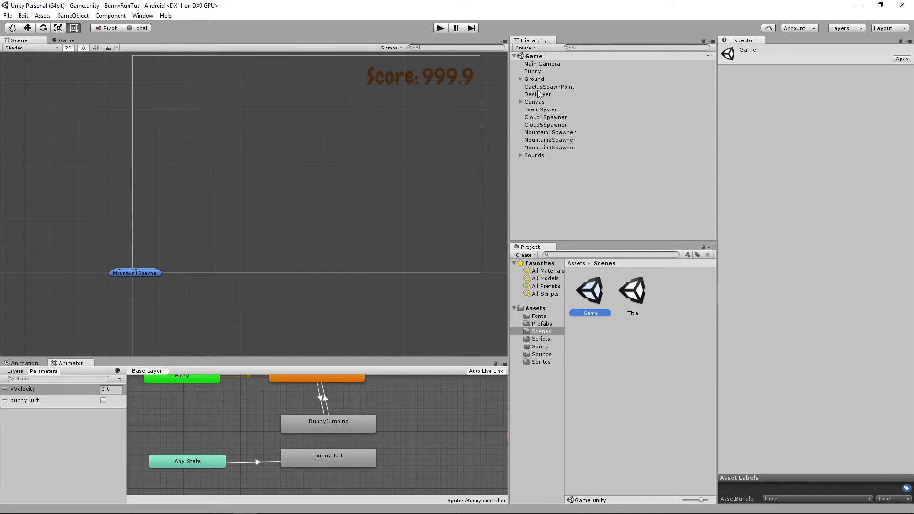
click(520, 102)
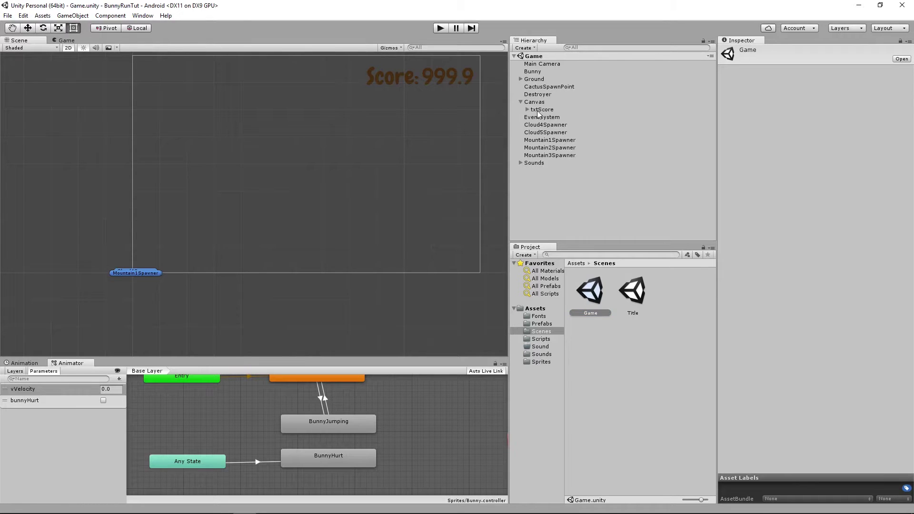
click(538, 110)
click(527, 110)
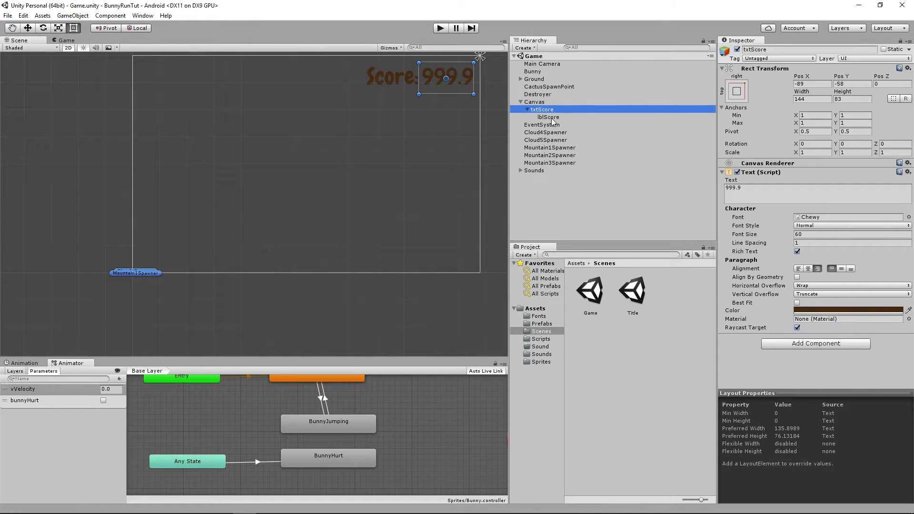
click(549, 117)
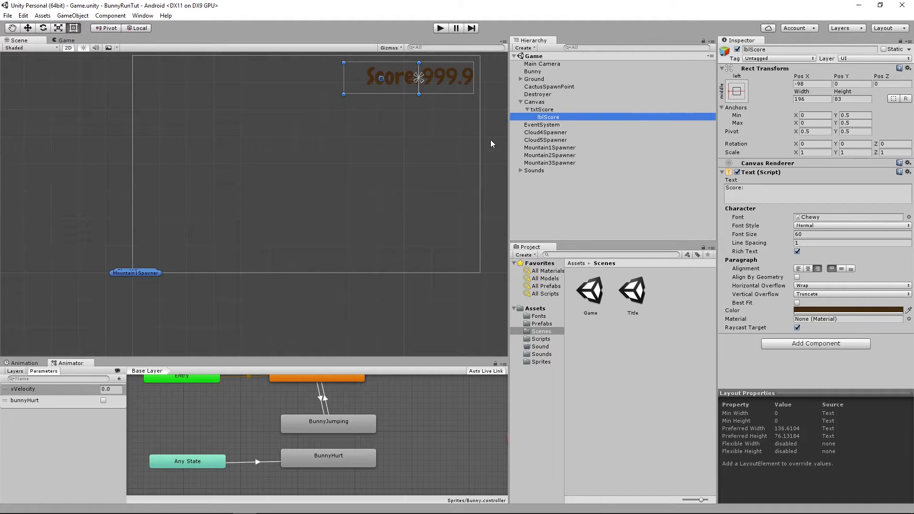
Copy txtScore together with lblScore, then open the Title scene.
click(540, 109)
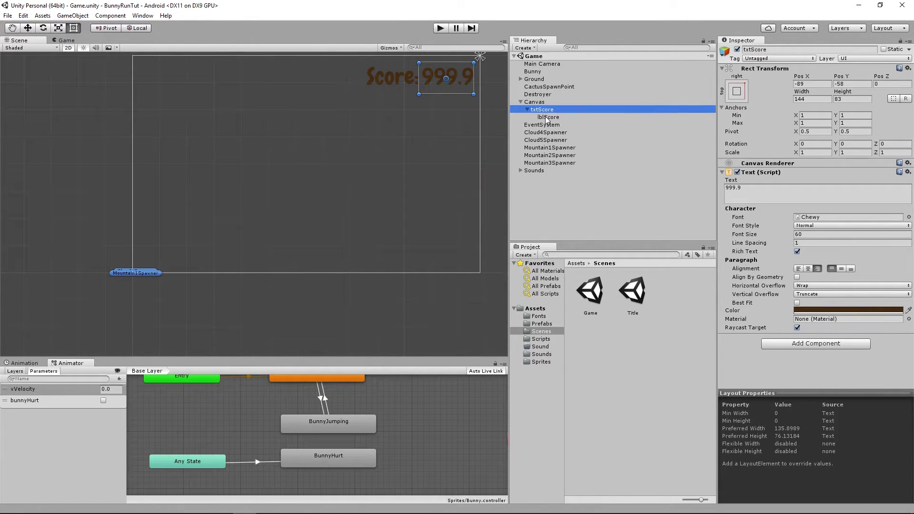
ctrl+click(546, 119)
right_click(547, 119)
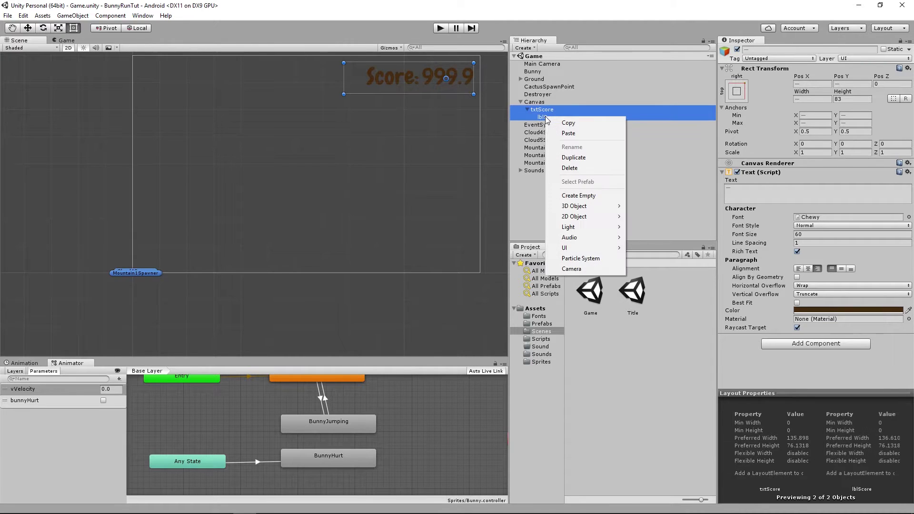
click(568, 124)
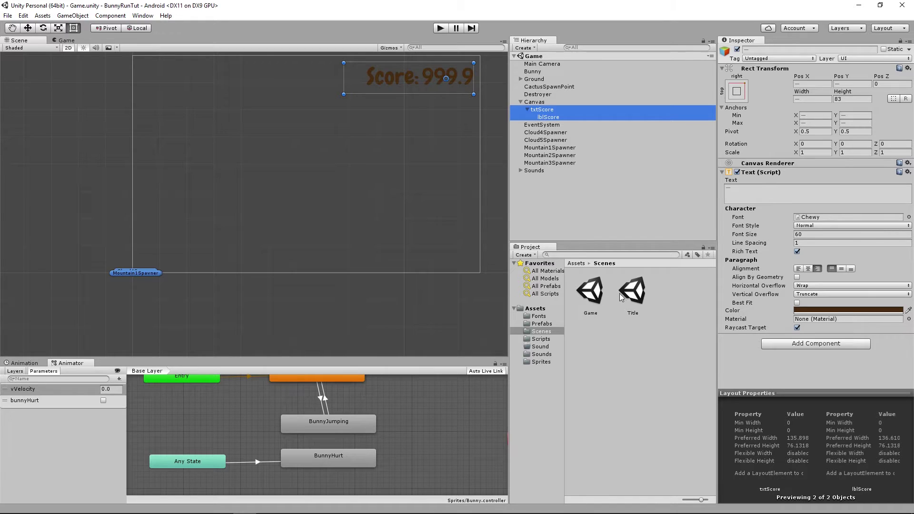
double_click(635, 296)
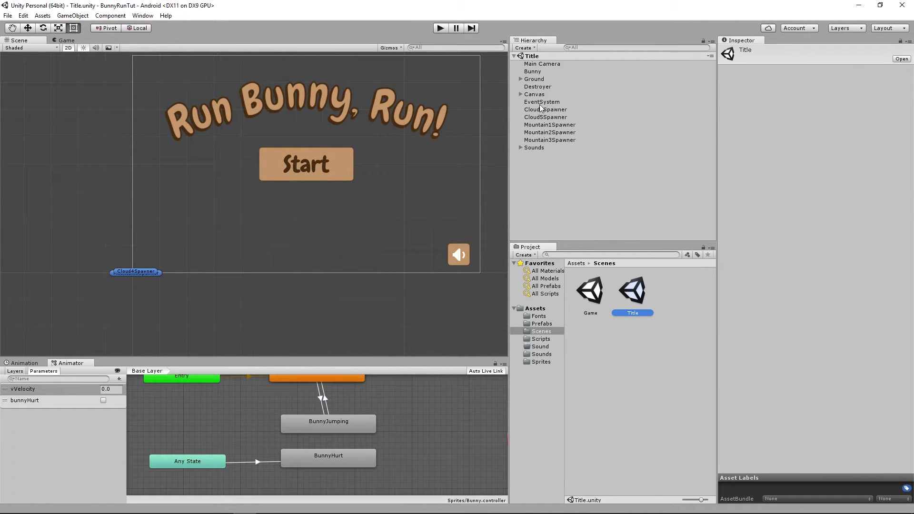
Paste the copied txtScore into the Title scene and parent it under Canvas.
click(536, 96)
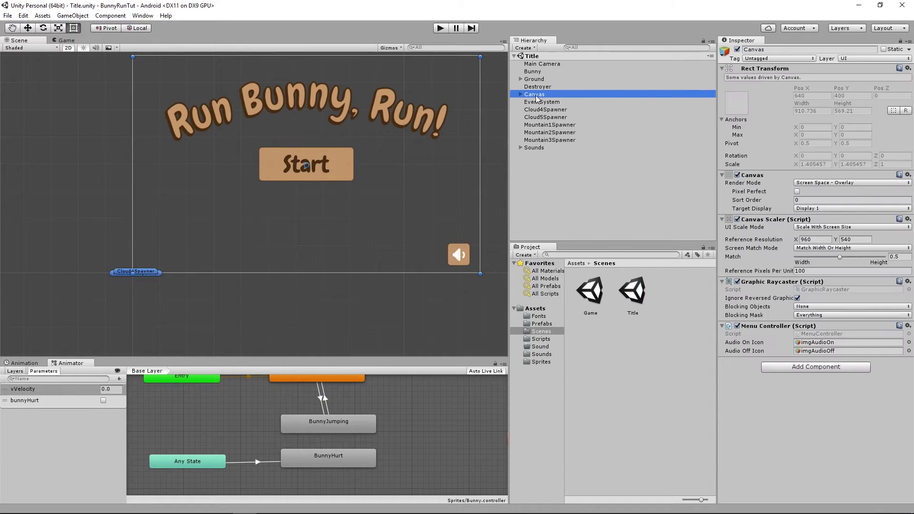
right_click(536, 98)
click(558, 112)
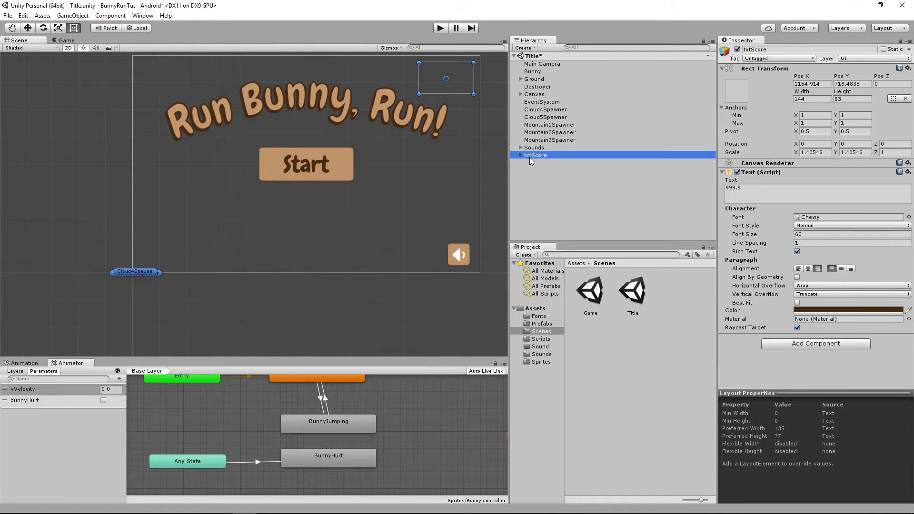
drag(531, 156, 539, 98)
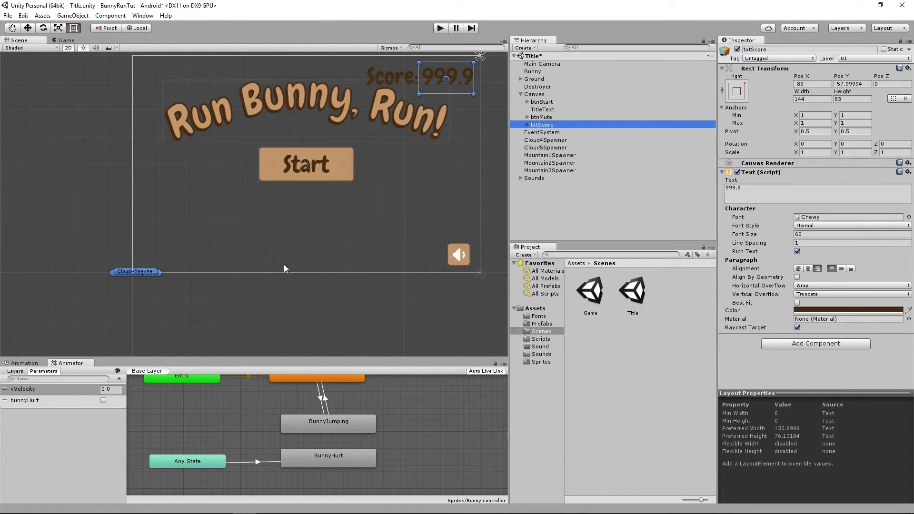
Alt-anchor txtScore to bottom centre so it sits at Pos X 0, Pos Y 41.5.
click(537, 125)
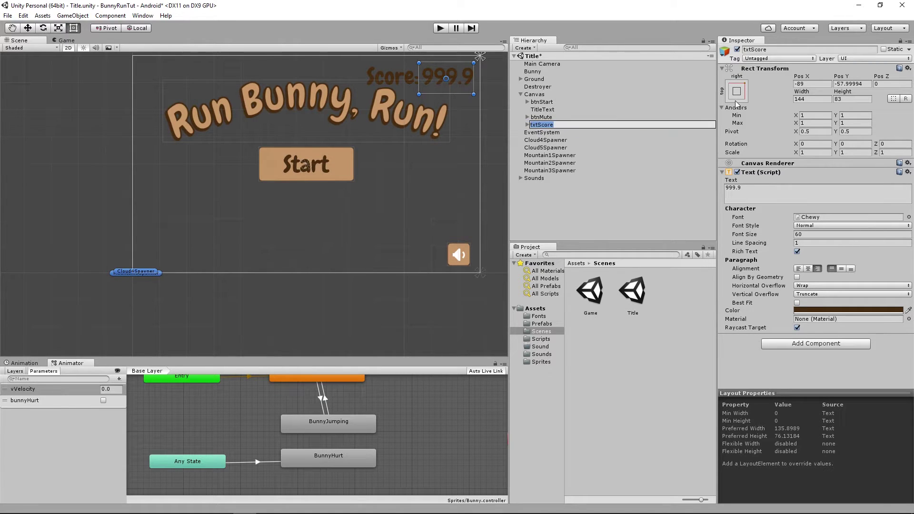
click(539, 126)
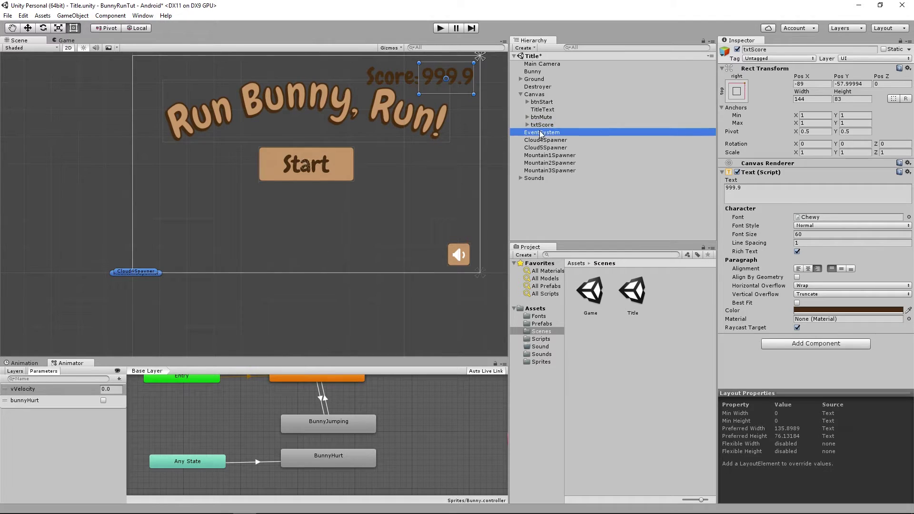
click(737, 91)
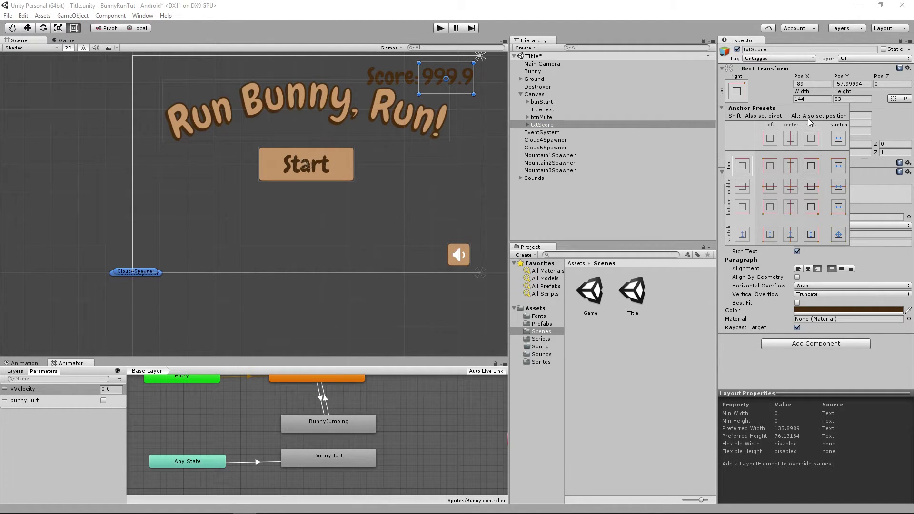
key(alt)
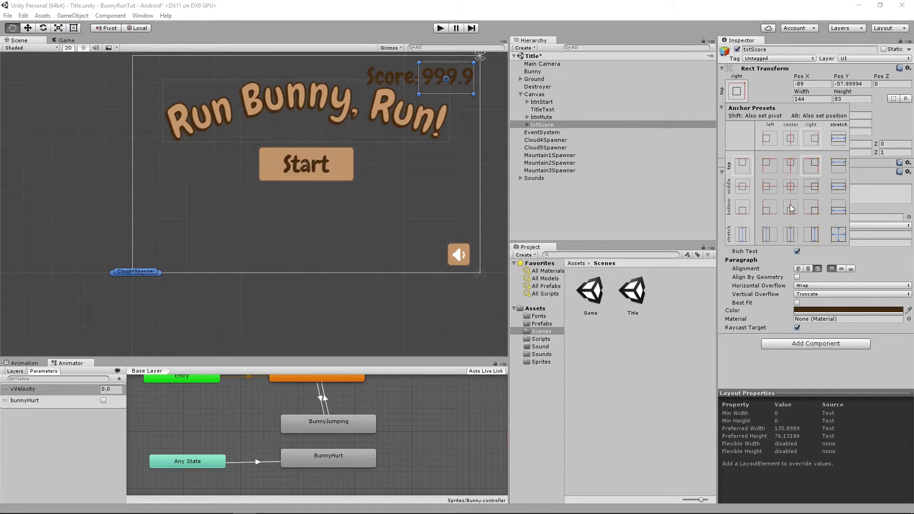
alt+click(790, 213)
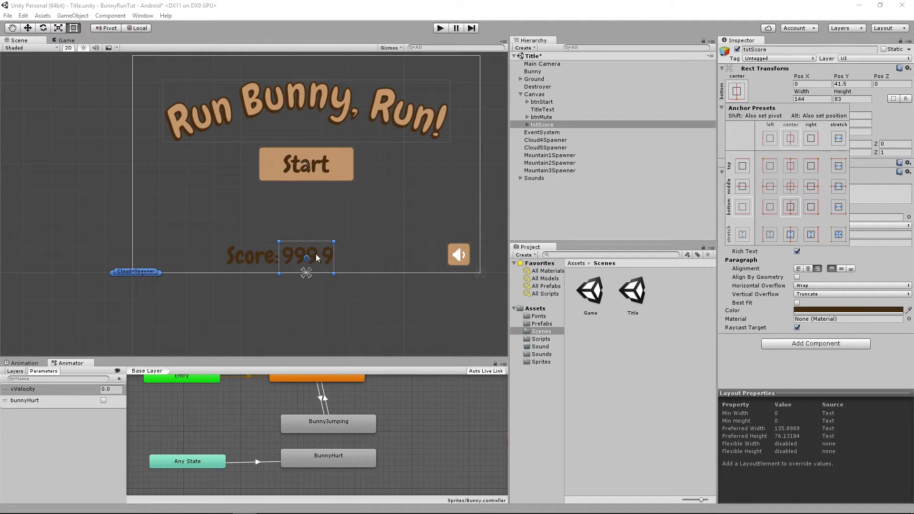
click(440, 28)
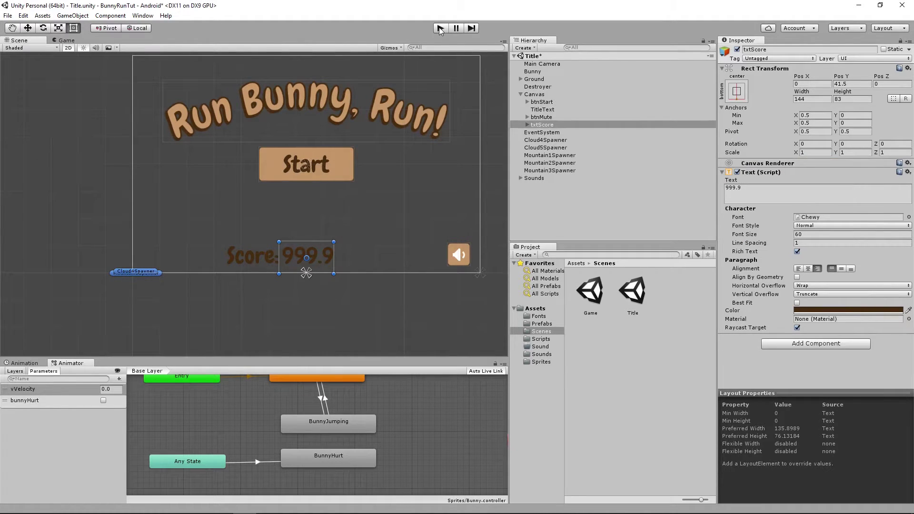
Run the title screen in Play mode, then view the Game tab with txtScore selected.
click(440, 29)
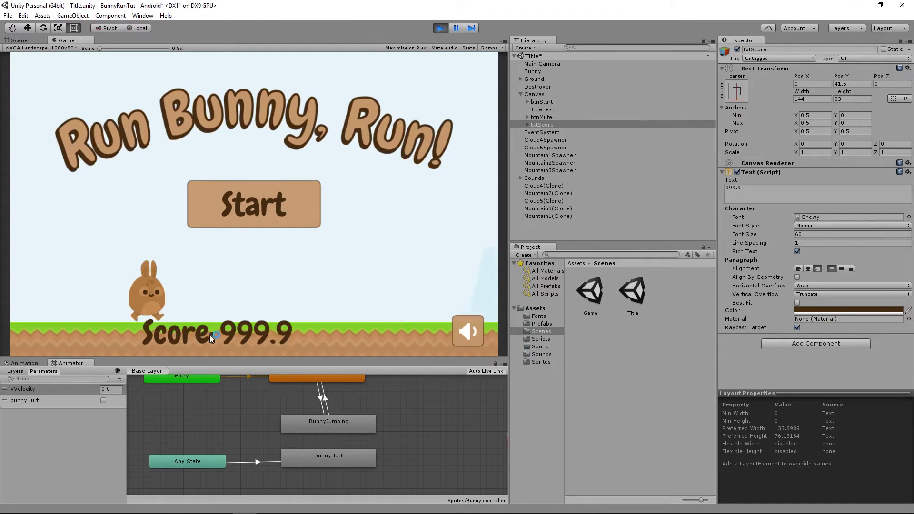
click(440, 29)
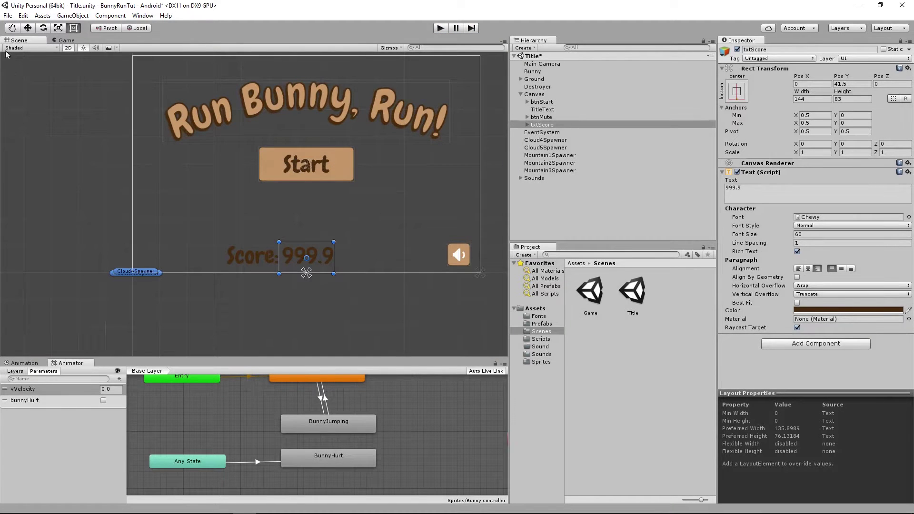
click(64, 41)
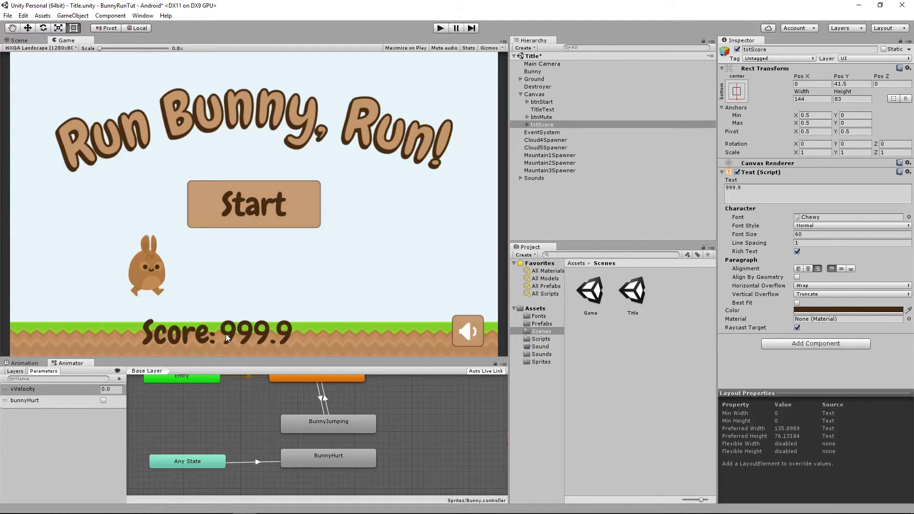
click(532, 124)
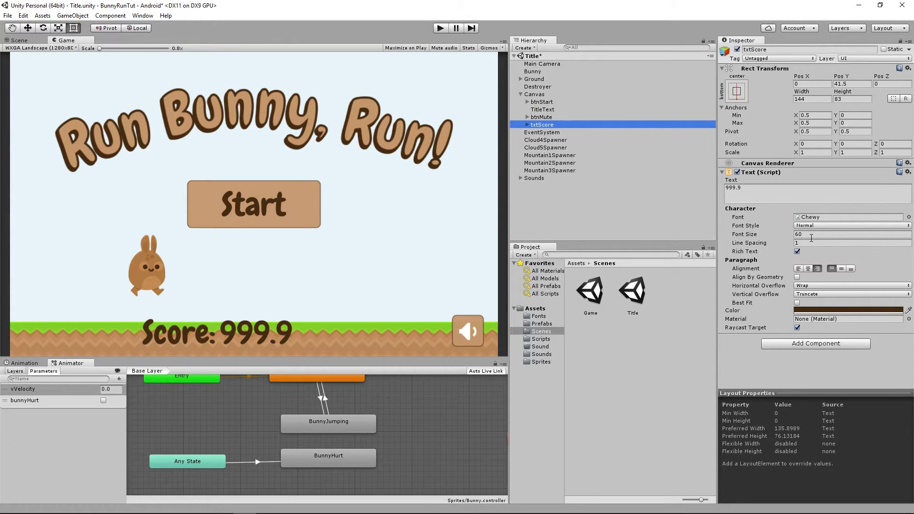
Set the font size of both txtScore and its lblScore label to 30.
click(526, 124)
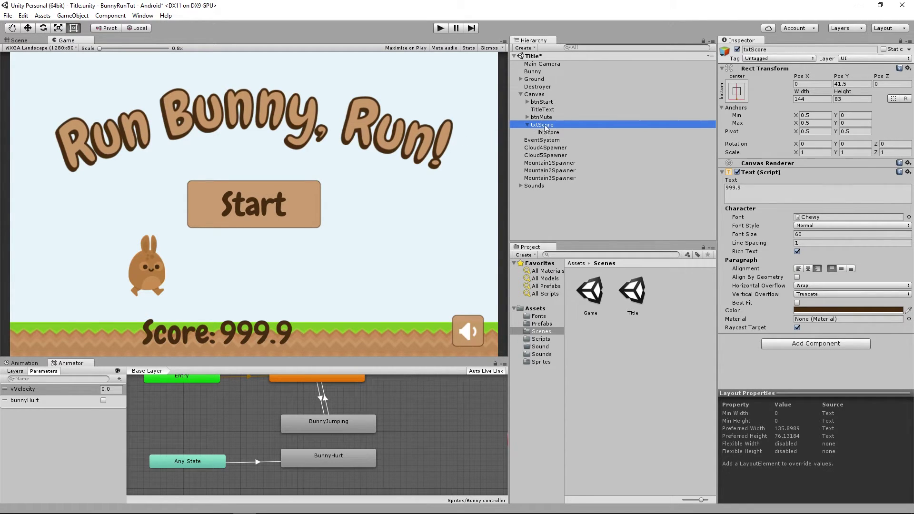
click(808, 235)
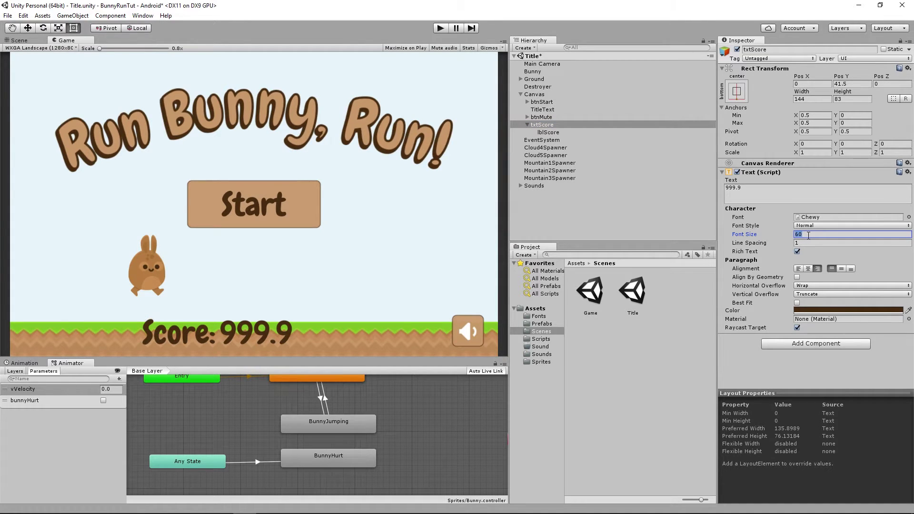
text(30)
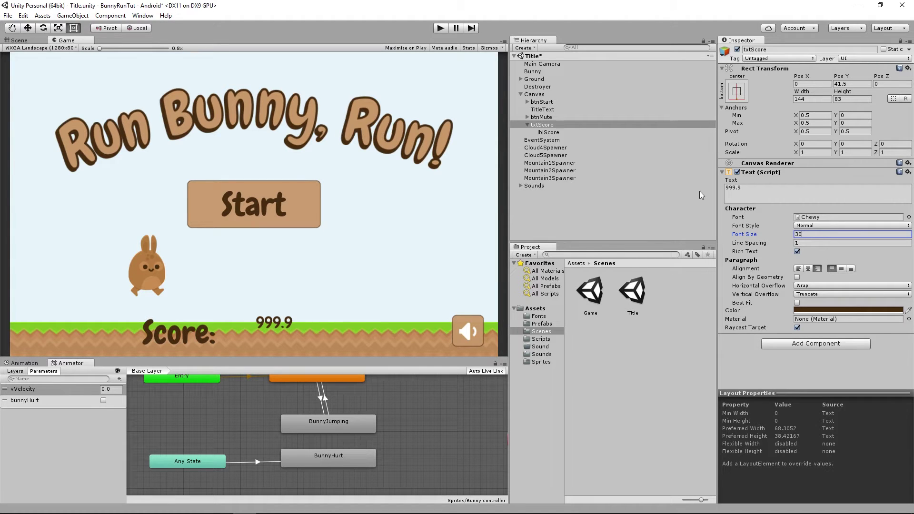
click(557, 132)
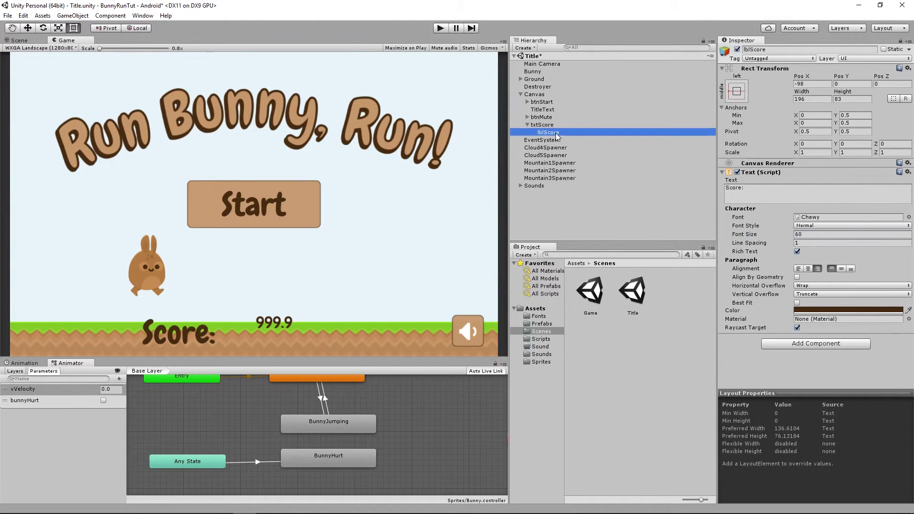
click(808, 234)
text(30)
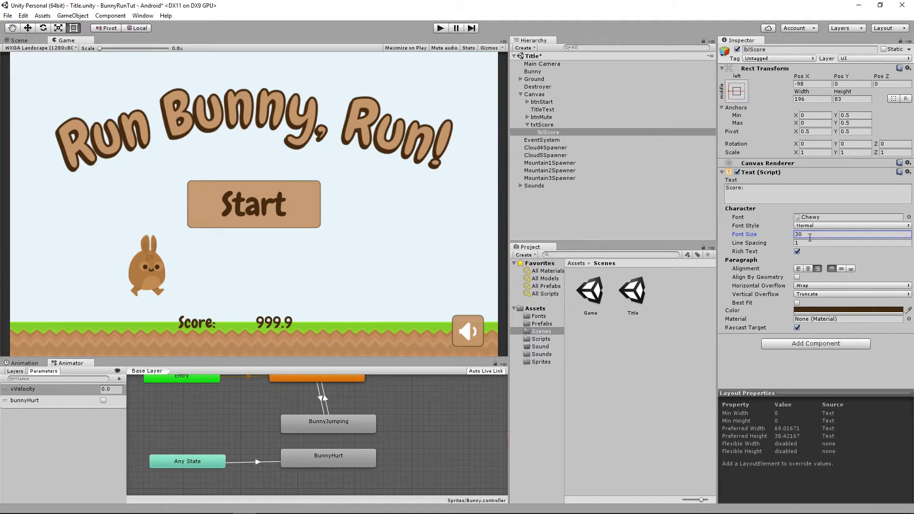
Change the lblScore label text to 'Best Score:'.
click(745, 187)
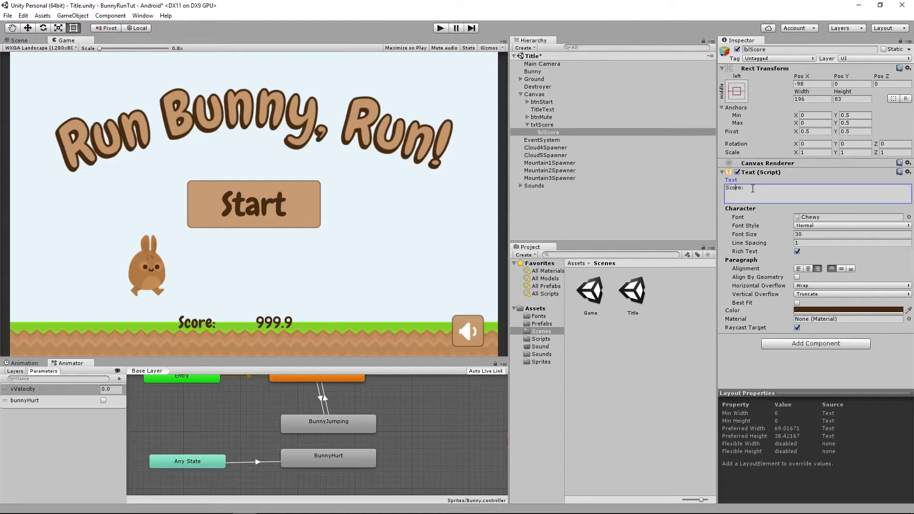
text(Best)
click(195, 325)
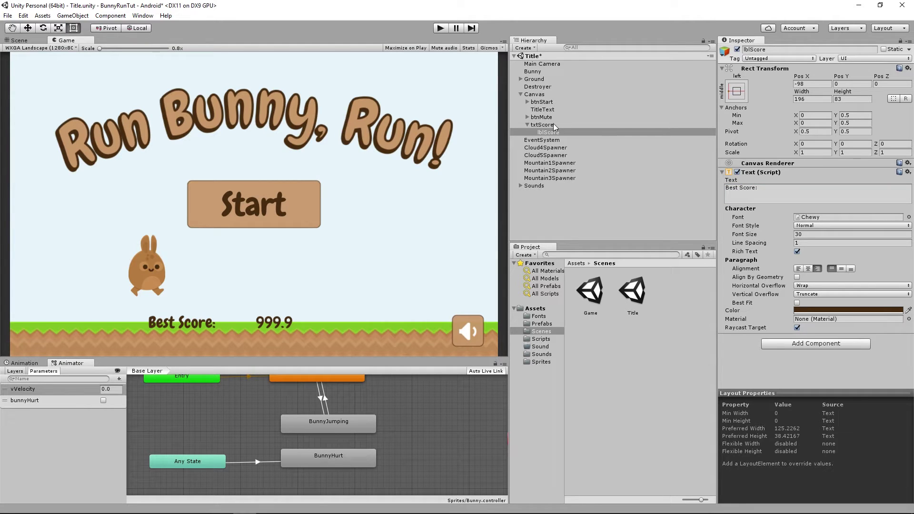
click(17, 40)
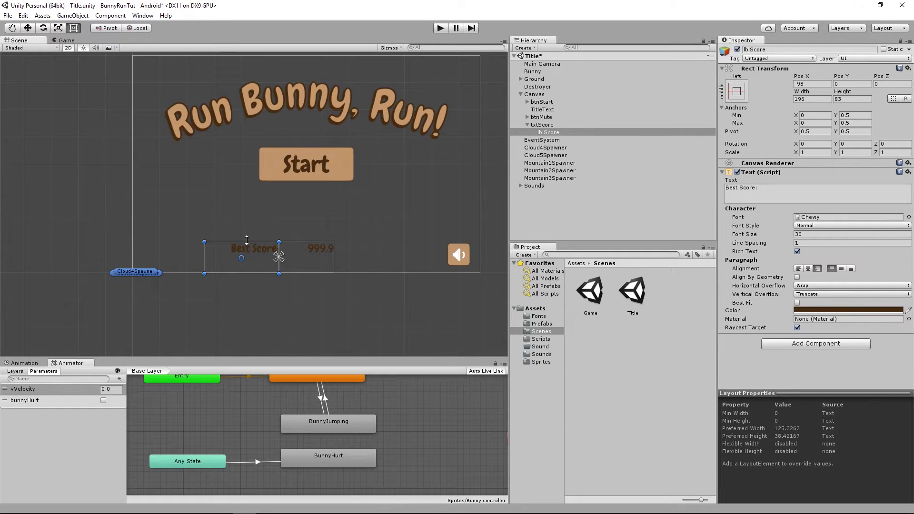
Drag the lblScore and txtScore rect edges down so both boxes share the bottom row.
drag(247, 241, 249, 255)
drag(306, 243, 253, 255)
key(ctrl+z)
key(ctrl+z)
key(ctrl+z)
key(ctrl+z)
mouse_move(315, 273)
mouse_down()
mouse_move(314, 264)
mouse_move(314, 272)
mouse_up()
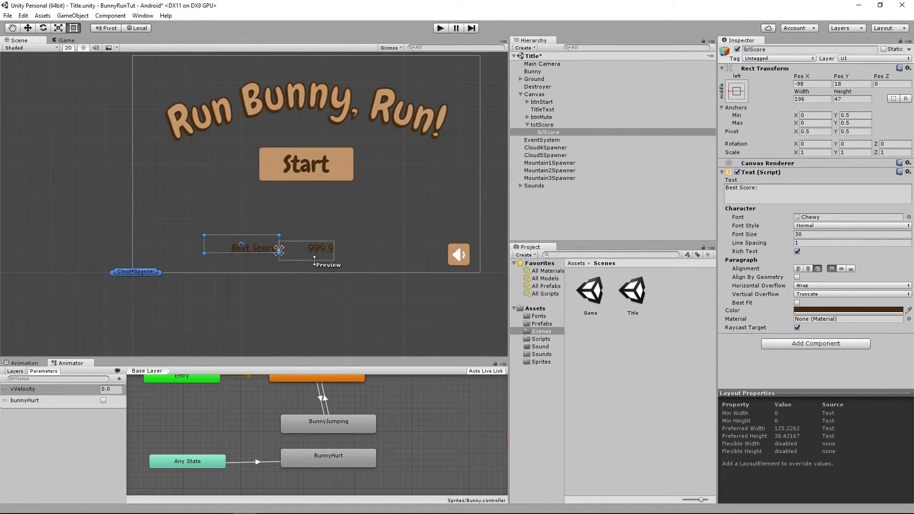
drag(252, 243, 252, 239)
click(542, 125)
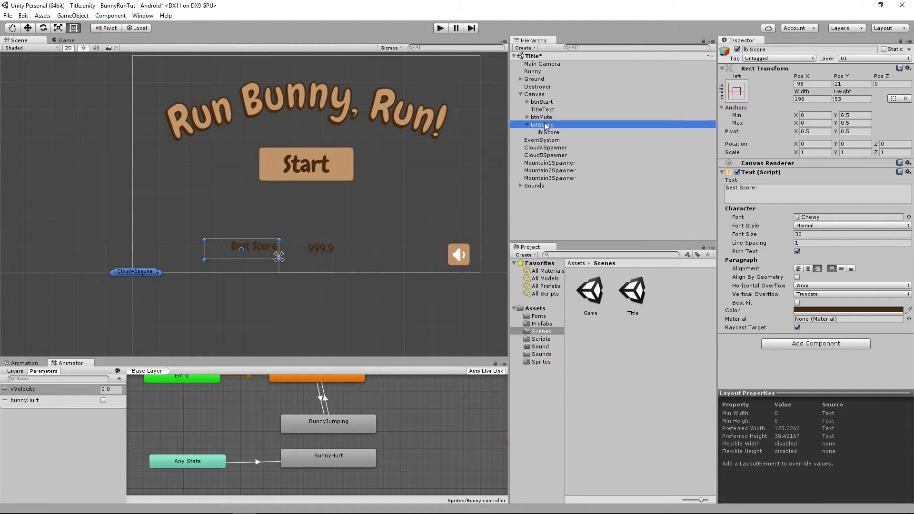
drag(316, 242, 316, 255)
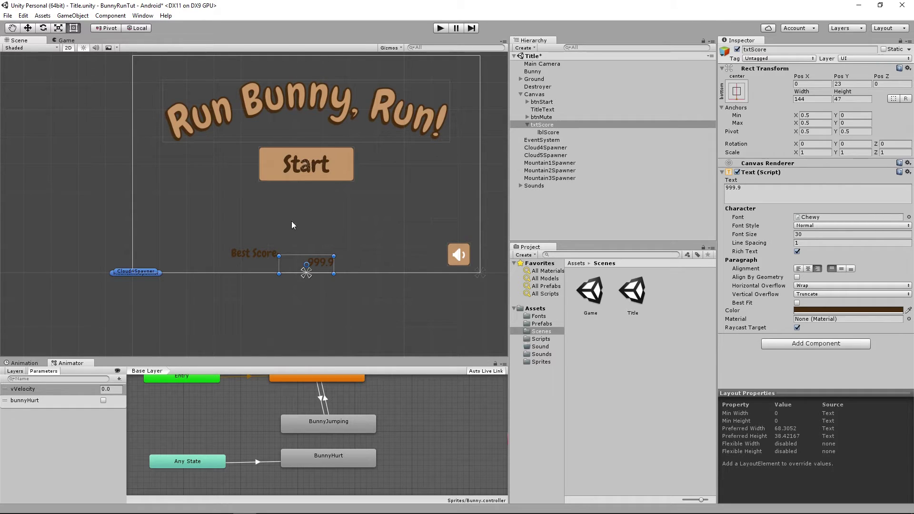
click(550, 132)
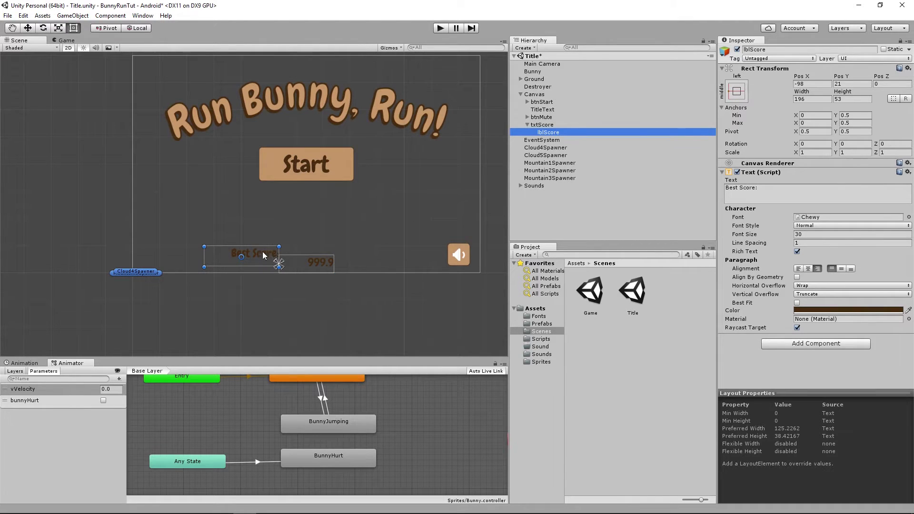
drag(262, 248, 262, 275)
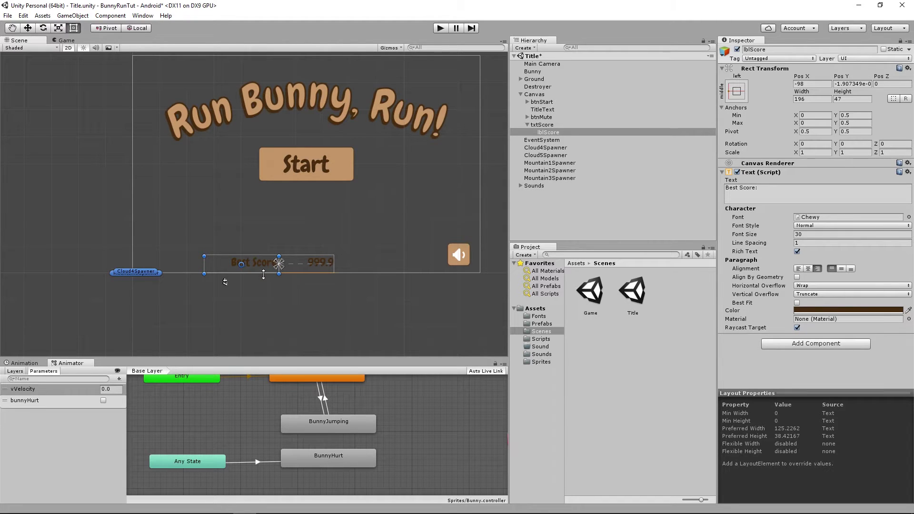
click(69, 40)
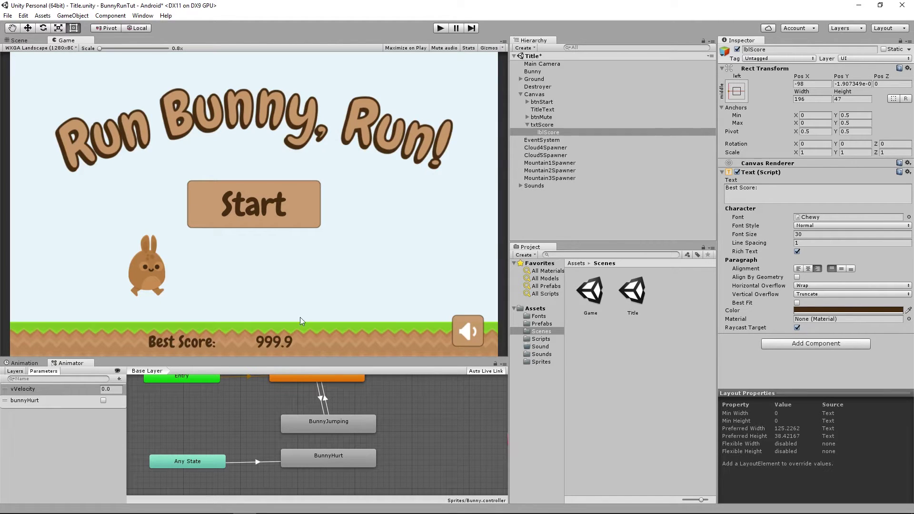
Narrow the 999.9 txtScore box from its left edge and shift it right.
click(19, 40)
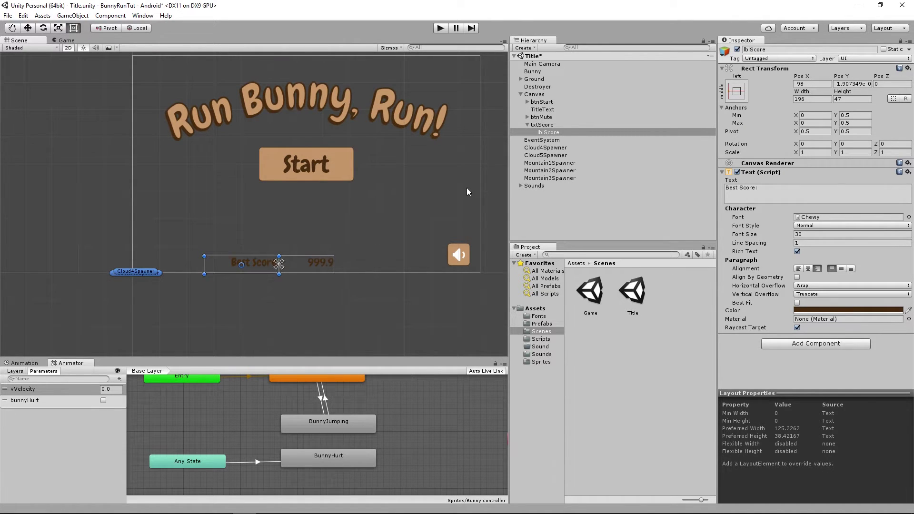
click(301, 257)
click(301, 252)
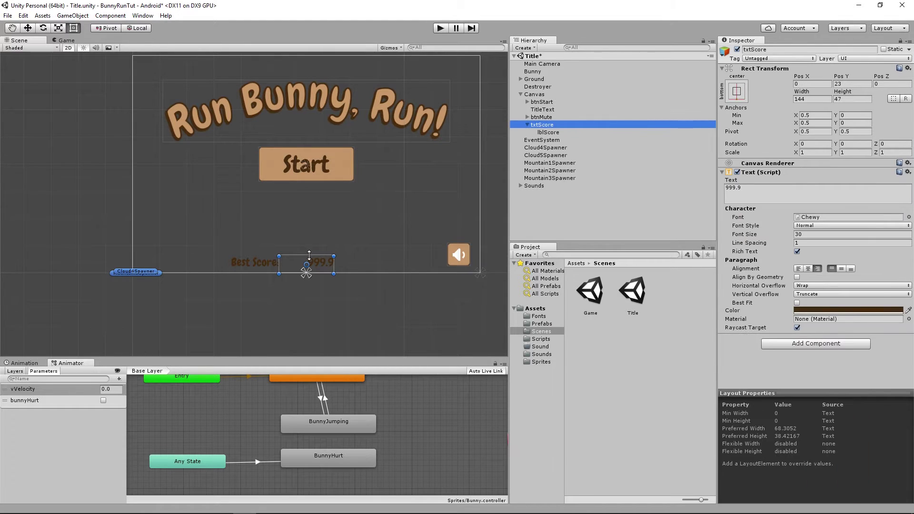
drag(310, 256, 310, 257)
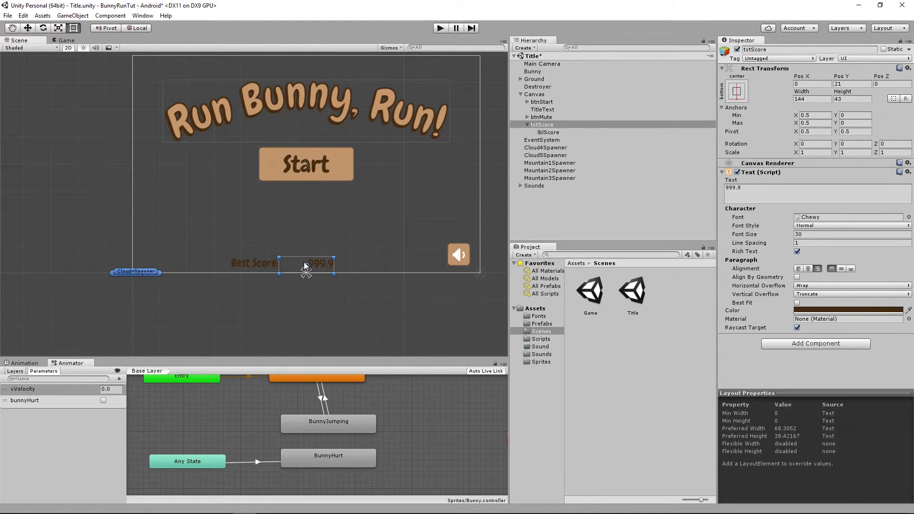
click(548, 133)
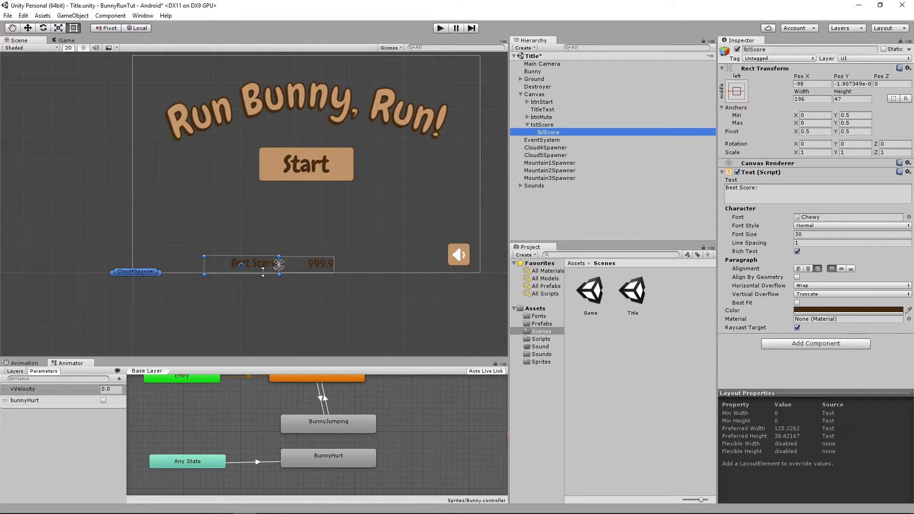
click(545, 125)
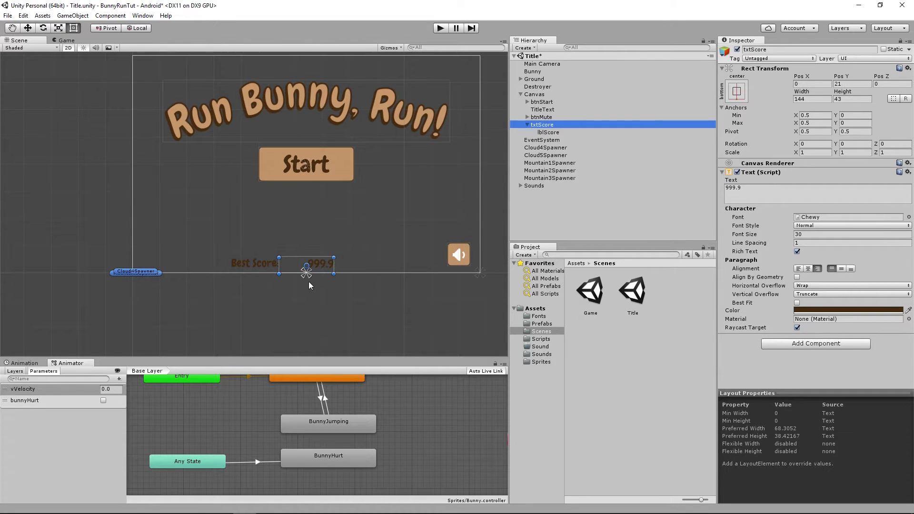
drag(281, 271, 304, 267)
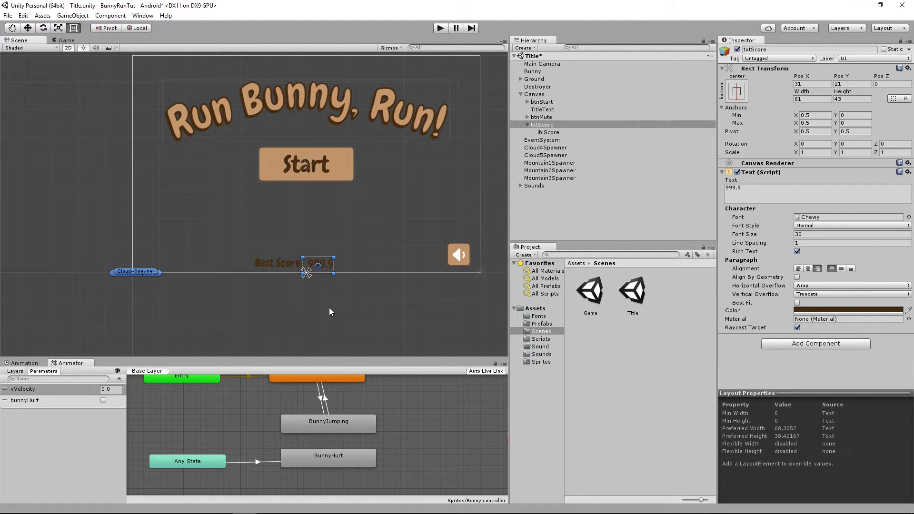
click(70, 42)
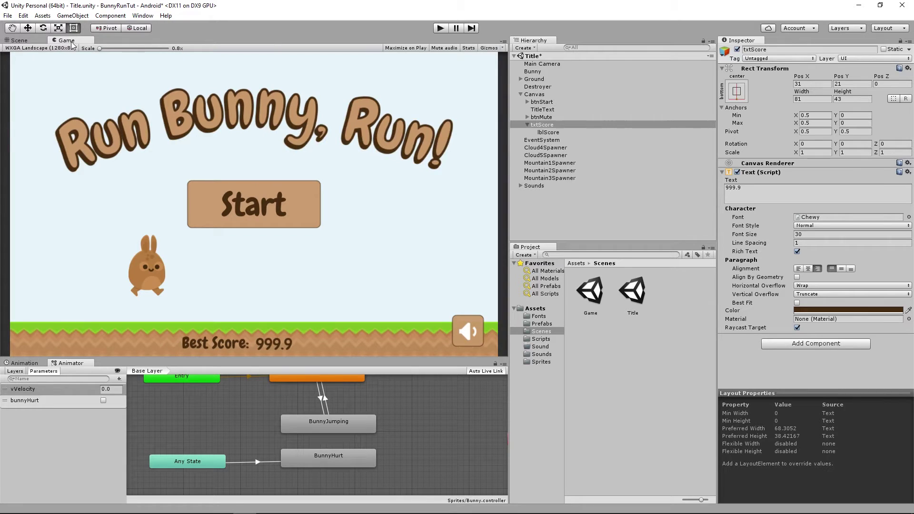
click(21, 42)
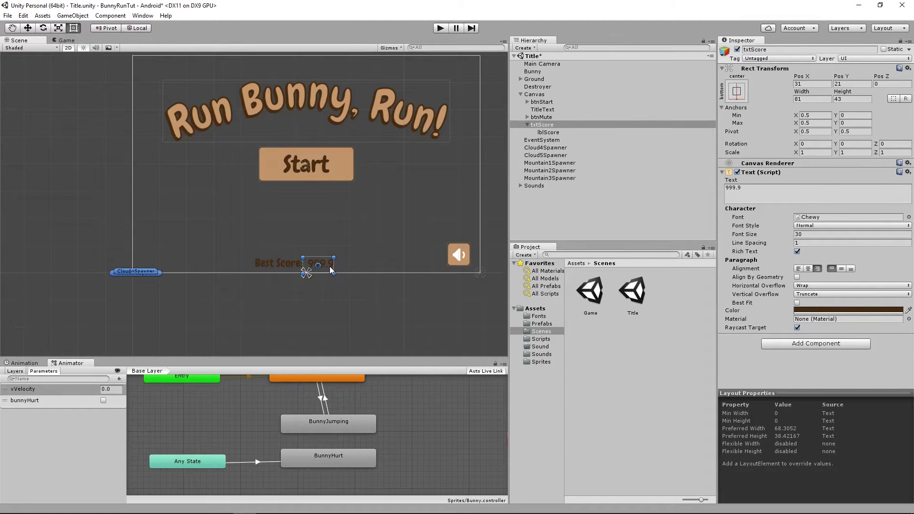
drag(327, 267, 336, 265)
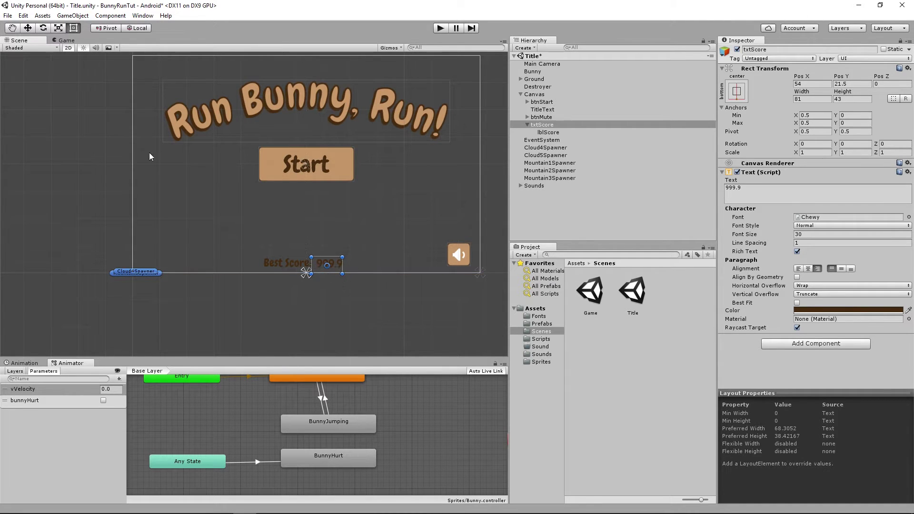
click(61, 41)
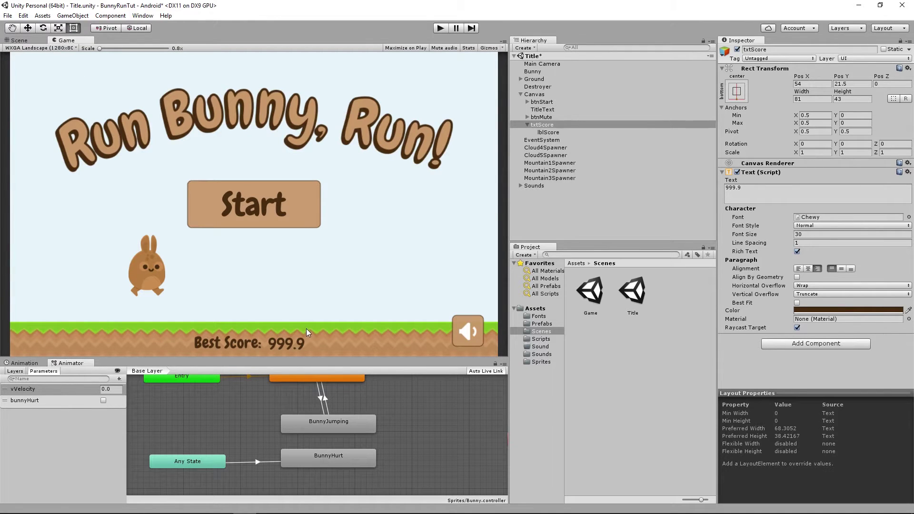
Test in Play mode, trim the value box, and make the Best Score label 40 units tall.
click(441, 29)
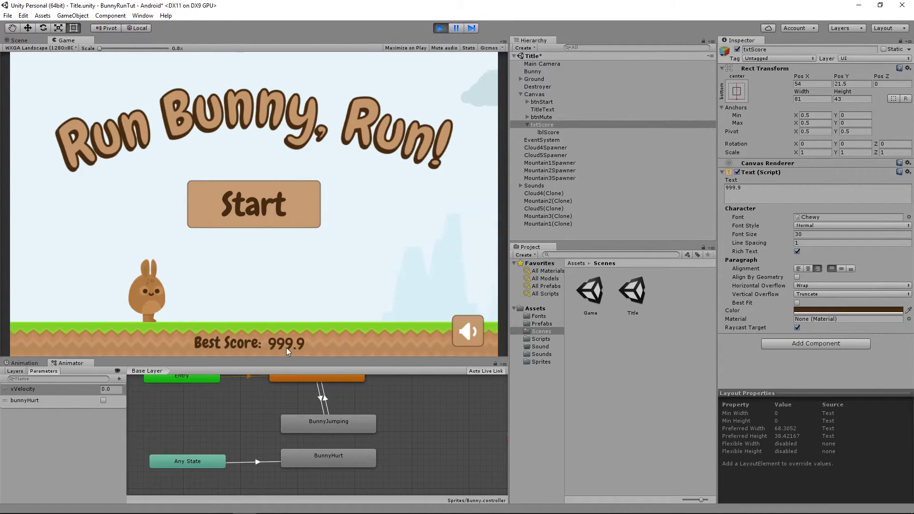
click(438, 30)
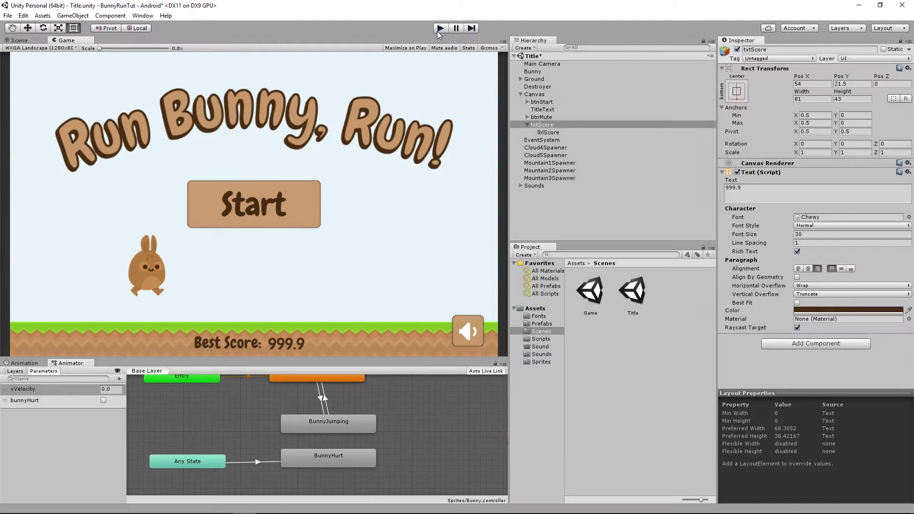
click(19, 41)
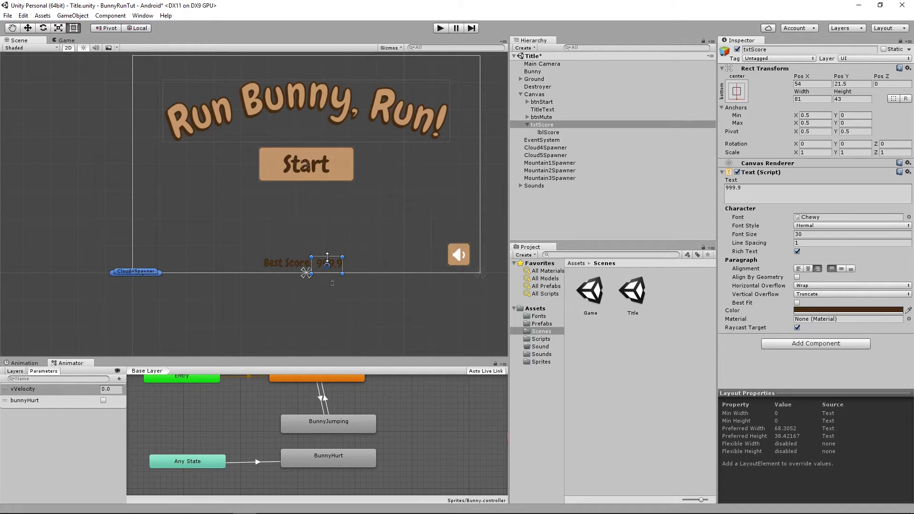
drag(326, 257, 327, 258)
click(439, 29)
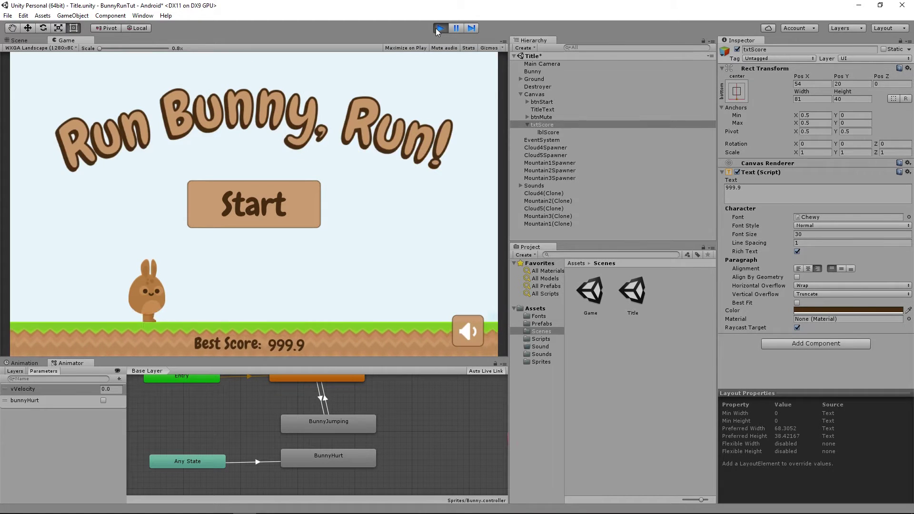
click(439, 28)
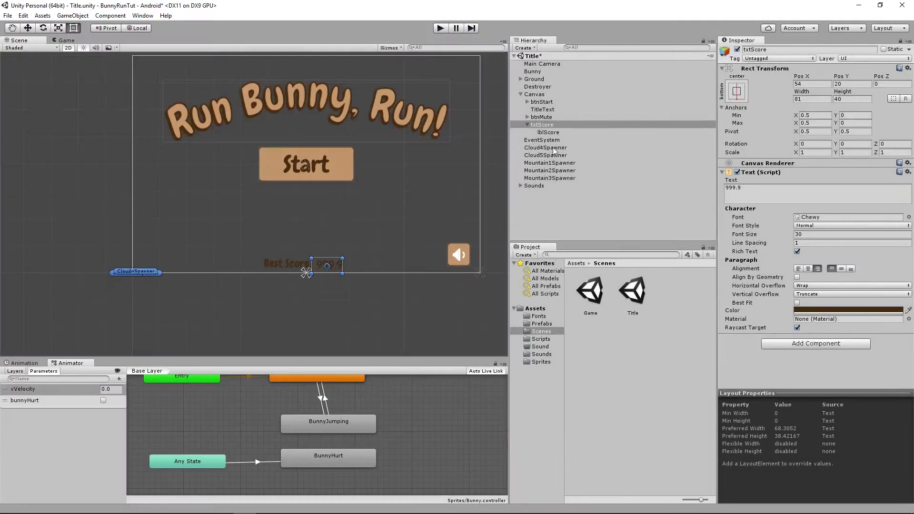
click(545, 133)
drag(289, 257, 294, 272)
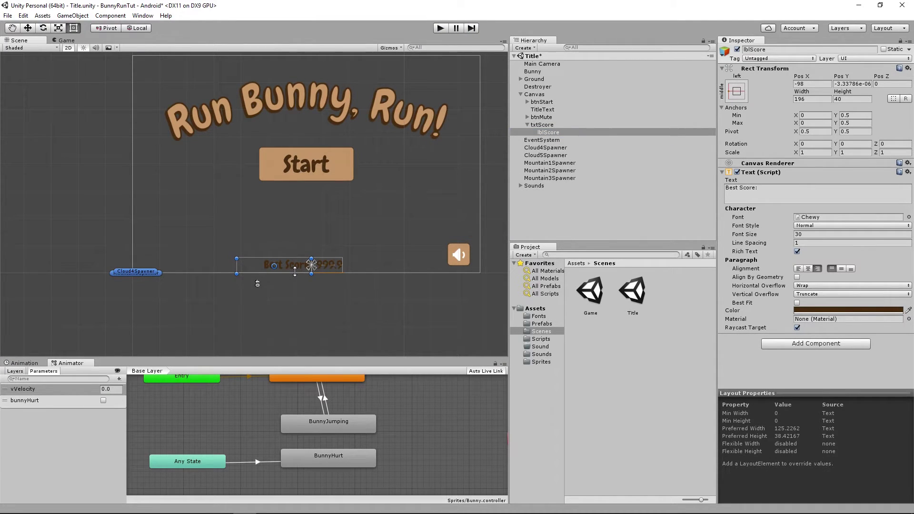
click(63, 40)
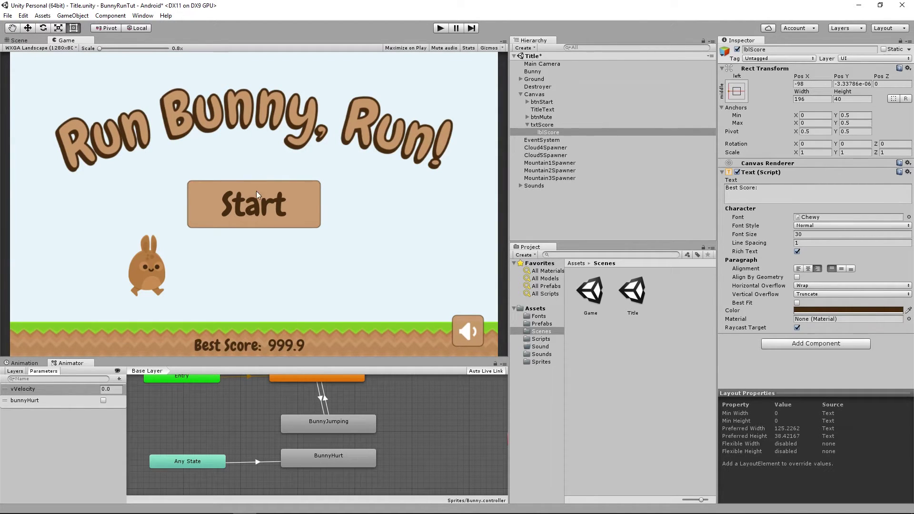
Preview at 16:10 Landscape, then FWVGA Landscape (854x480), and select txtScore.
click(40, 48)
click(49, 182)
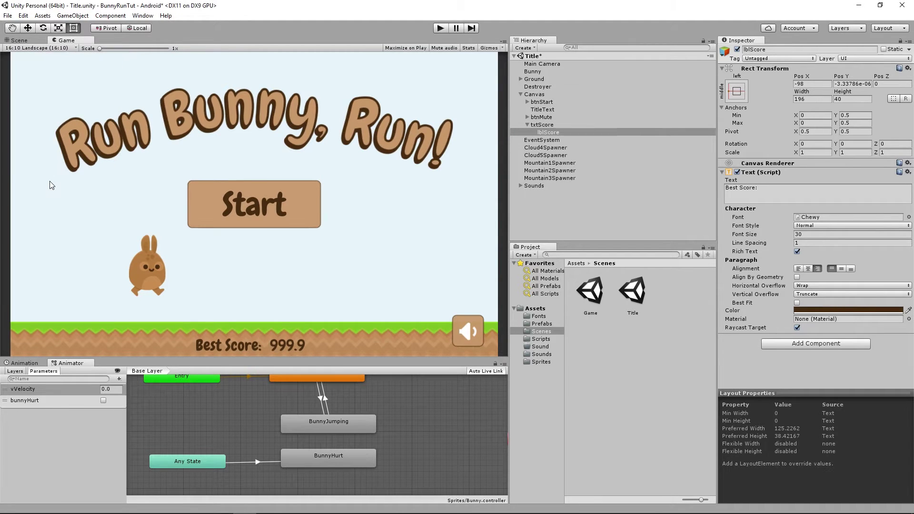
click(27, 48)
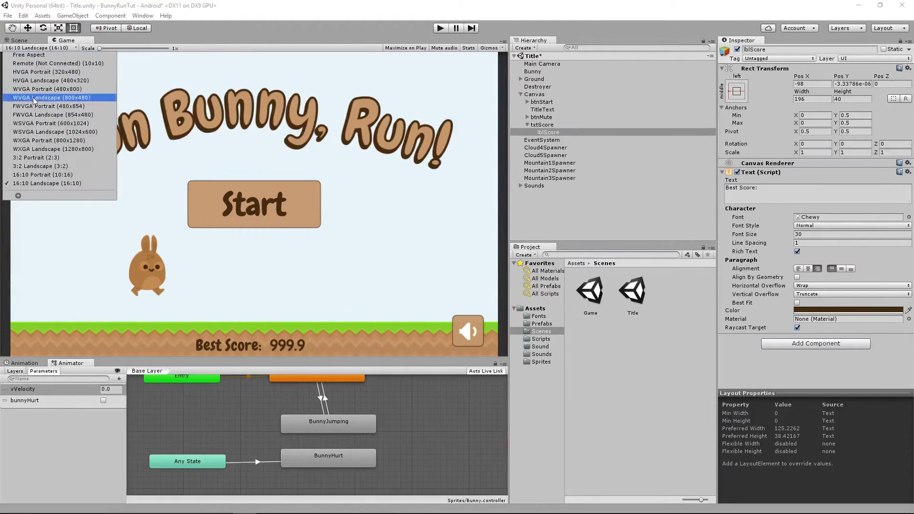
click(39, 117)
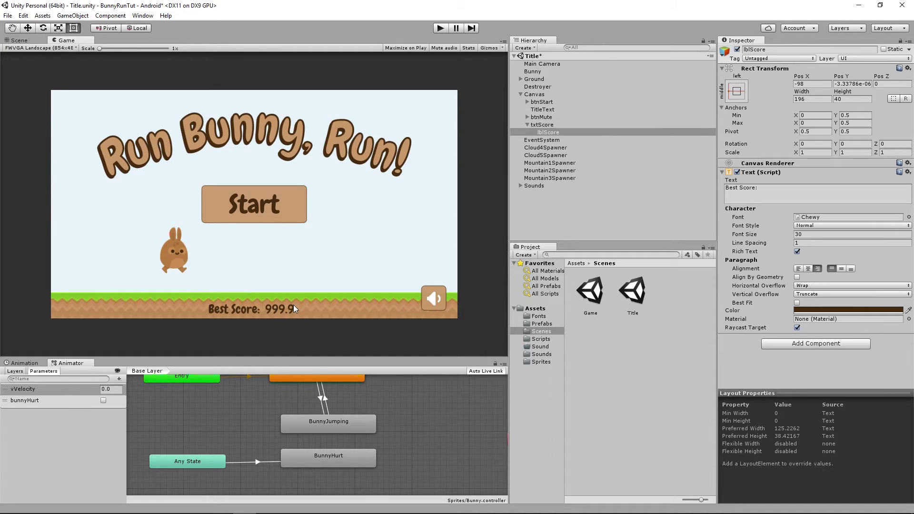
click(543, 125)
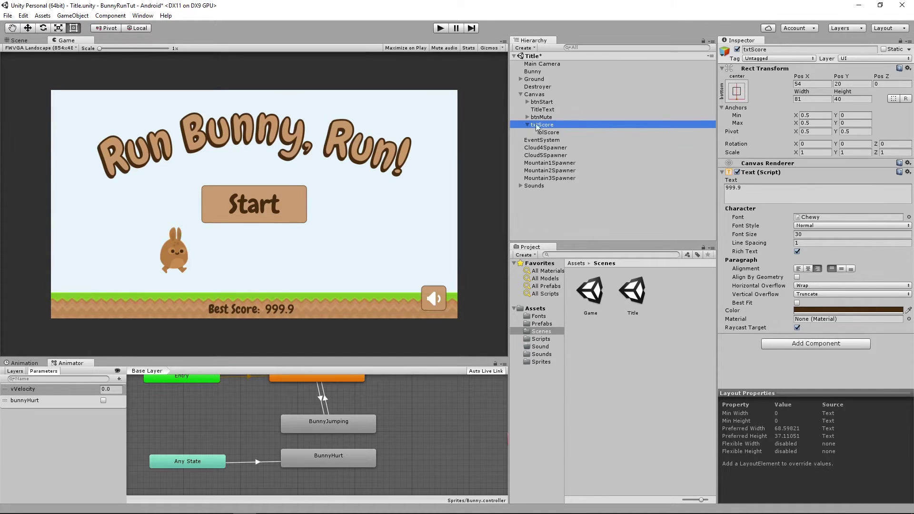
Rename the txtScore object to txtBestScore in the Inspector.
click(16, 41)
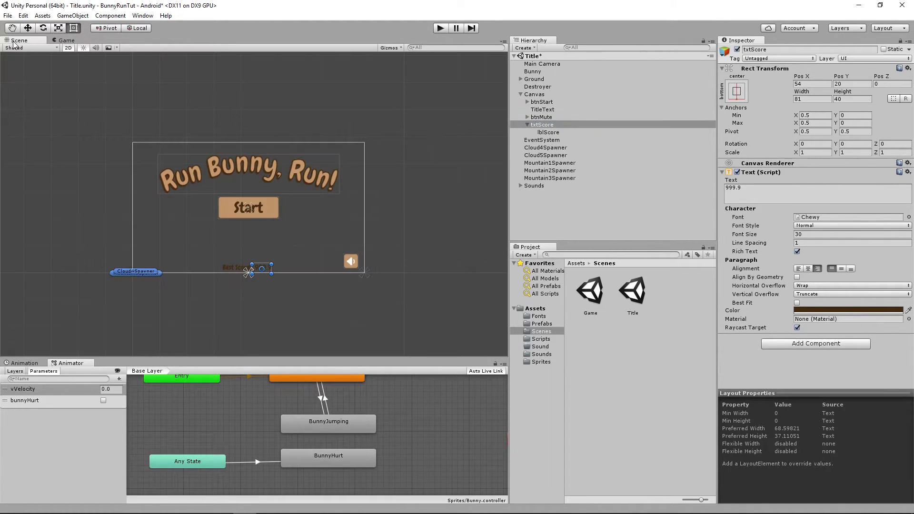
scroll(316, 251, up, 3)
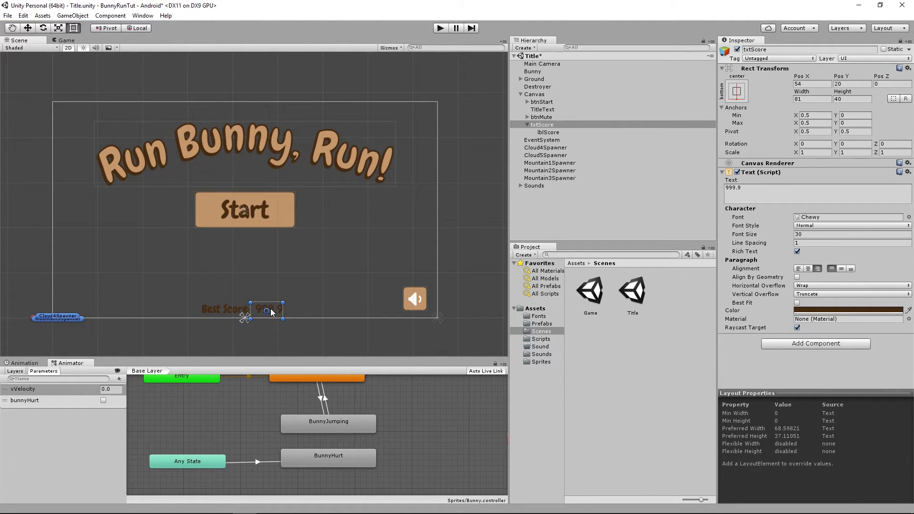
click(546, 131)
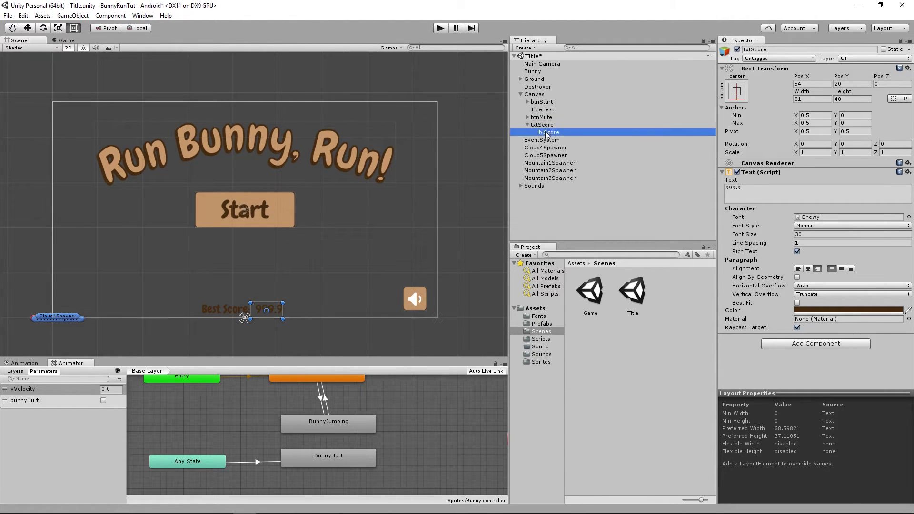
click(542, 124)
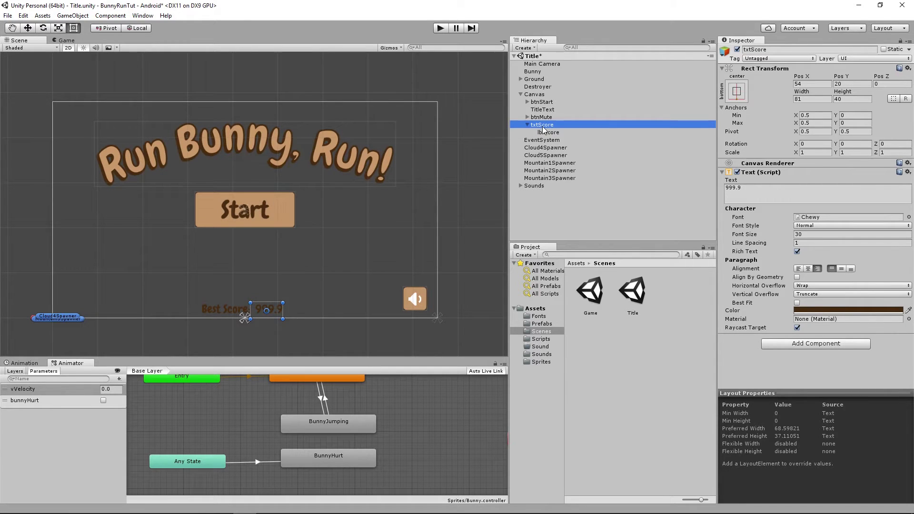
click(784, 49)
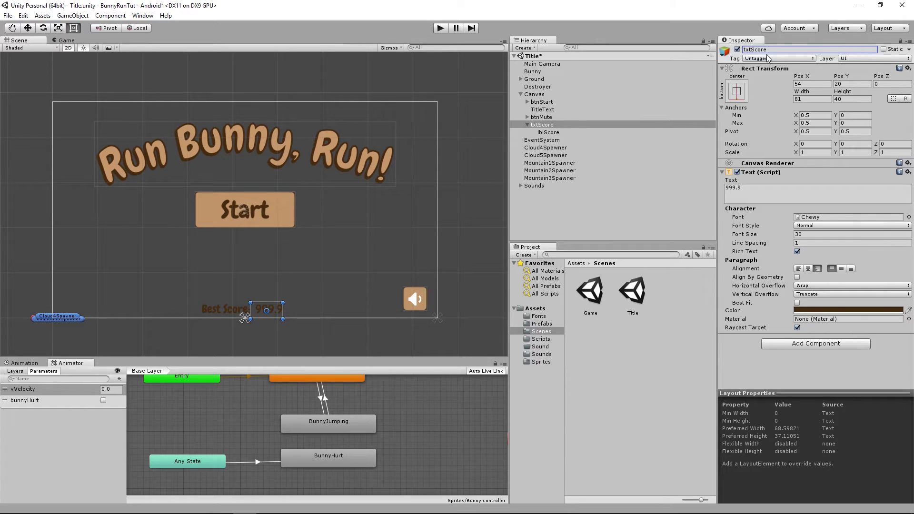
text(Best)
click(555, 133)
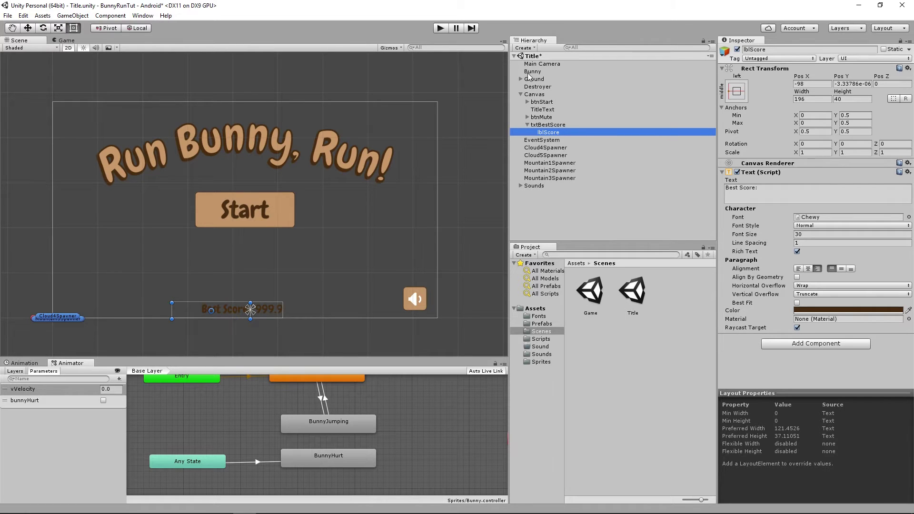
Open Canvas's MenuController script in Visual Studio from its Menu Controller component.
click(534, 95)
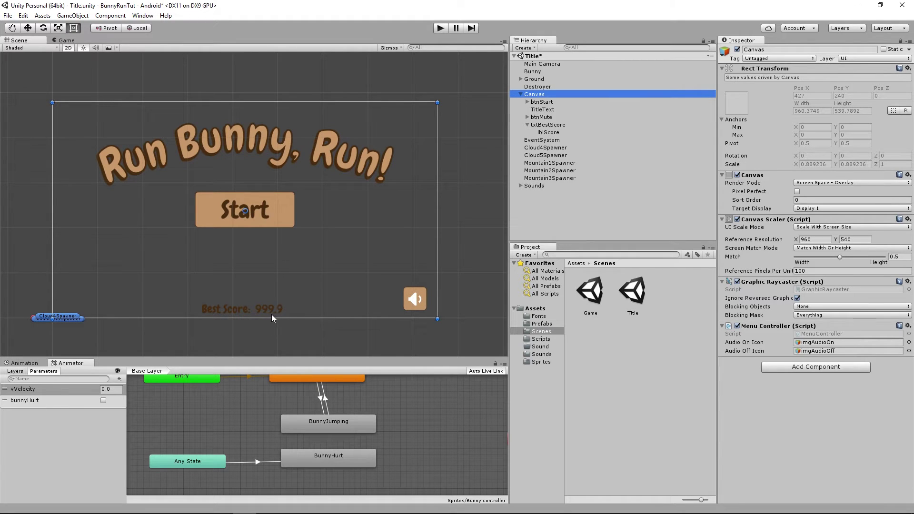
click(800, 326)
click(800, 326)
double_click(815, 333)
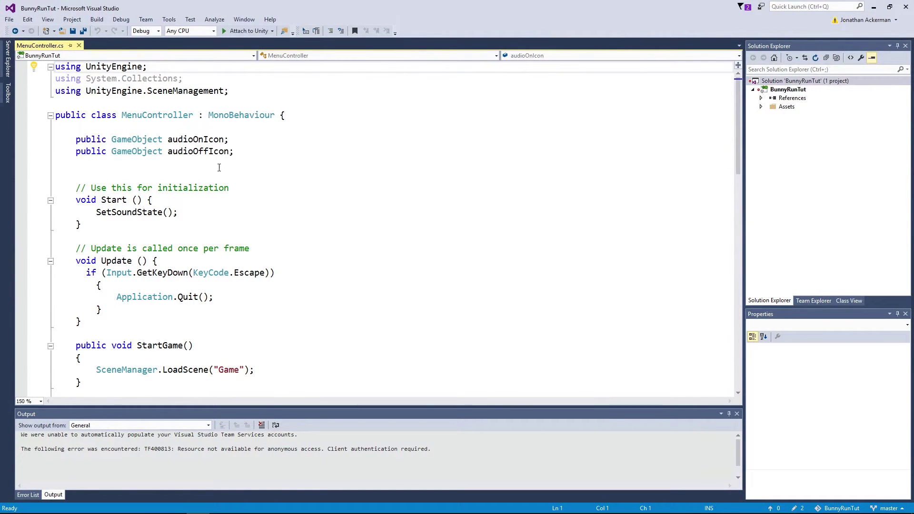
Start a new 'public Text' field line below the audioOffIcon field in MenuController.
click(241, 150)
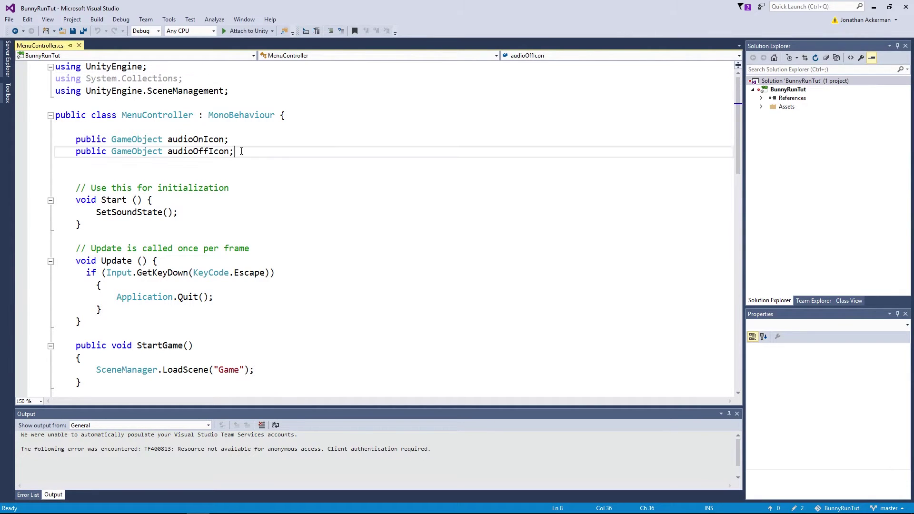
key(Return)
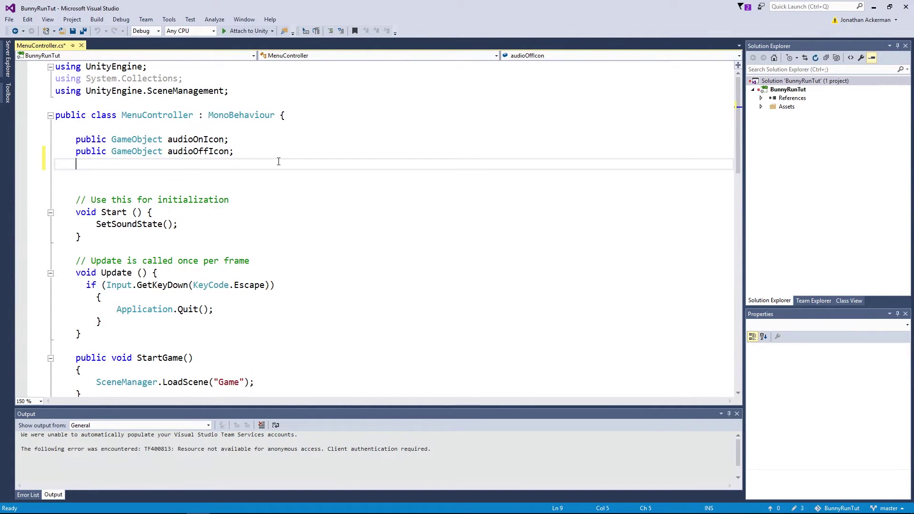
text(public )
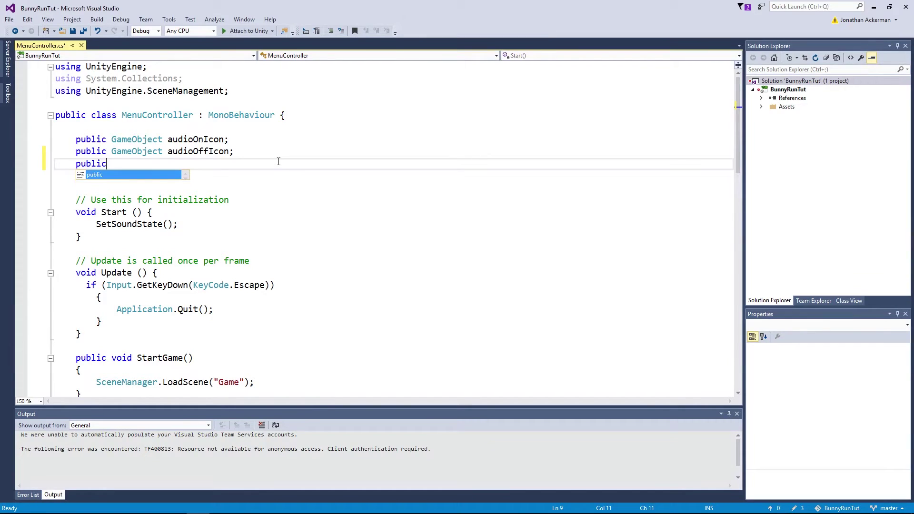
text(TextAlignme)
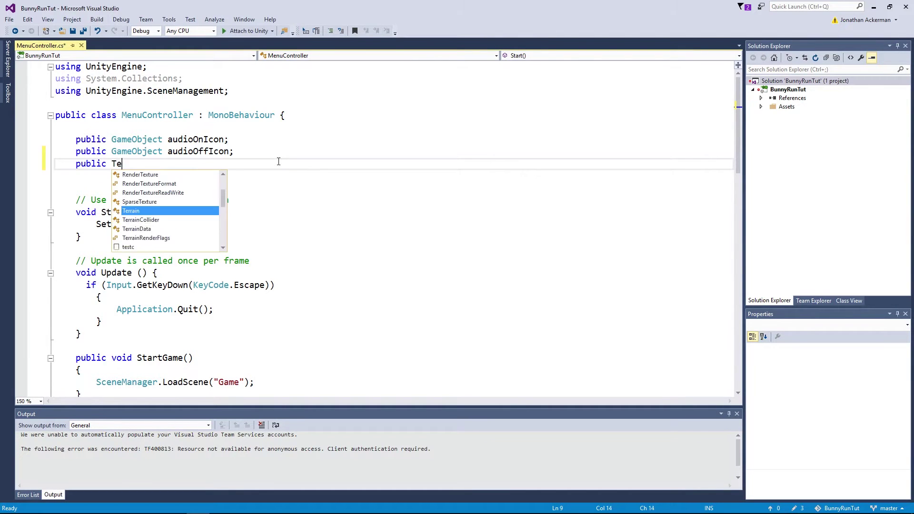
key(BackSpace)
key(BackSpace)
key(BackSpace)
key(BackSpace)
key(BackSpace)
key(BackSpace)
key(BackSpace)
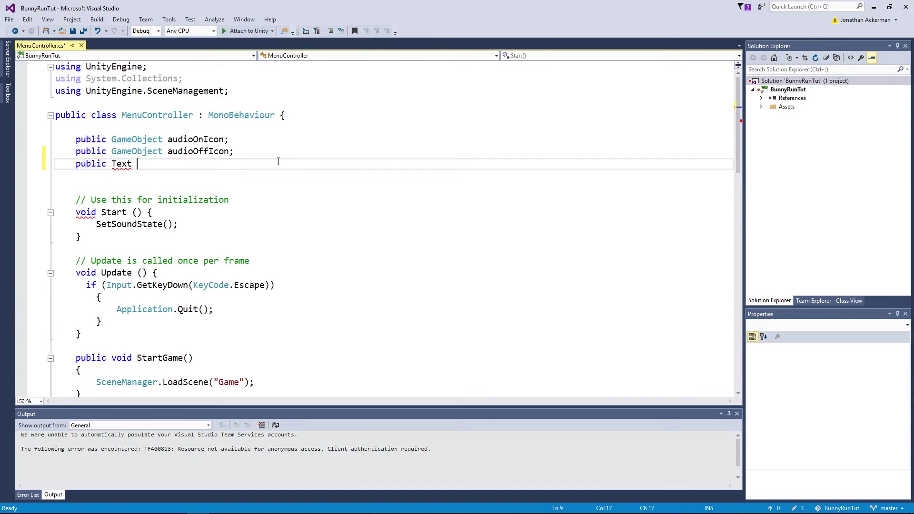
Add 'using UnityEngine.UI;', complete 'public Text txtBestScore;', and save MenuController.cs.
key(Up)
key(Up)
key(Up)
key(Up)
key(Up)
key(Up)
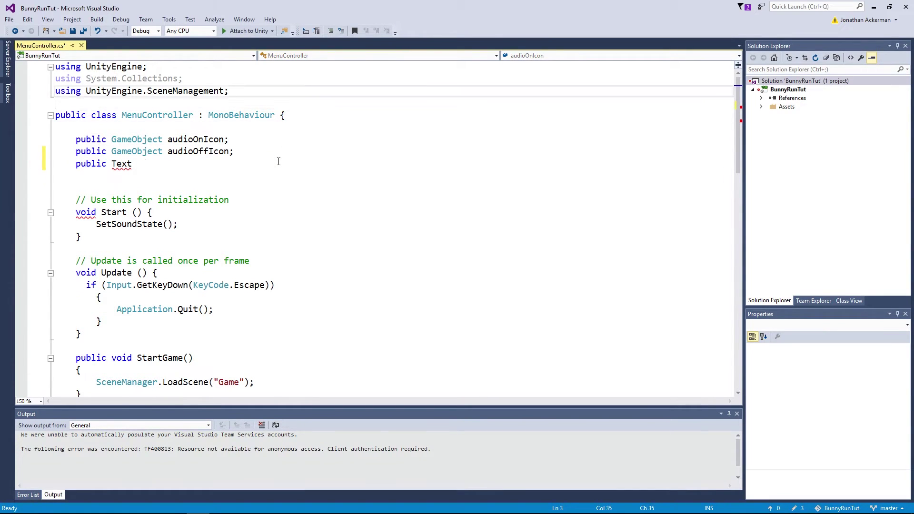
key(Return)
text(using )
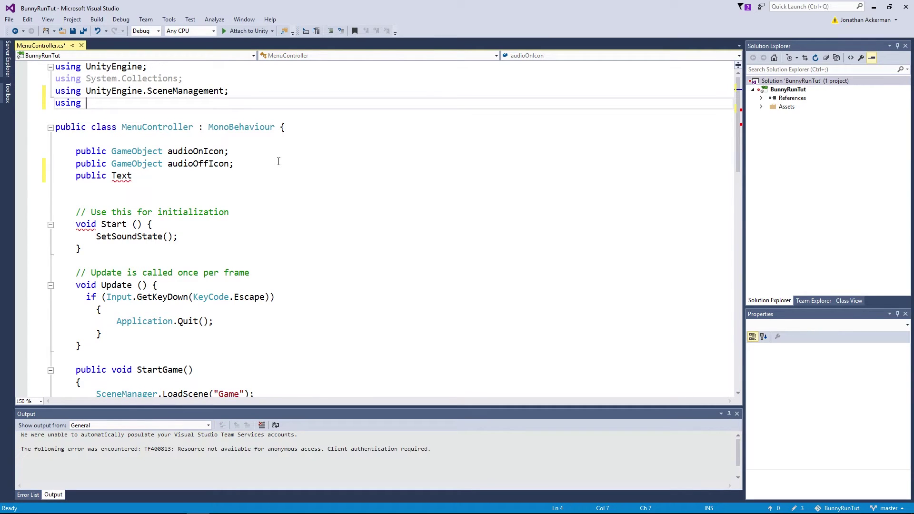
text(Unity)
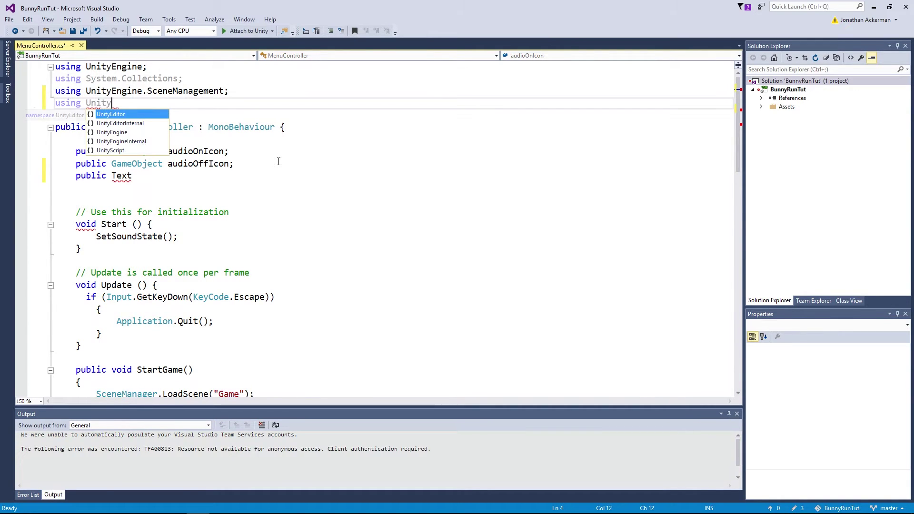
text(Engine)
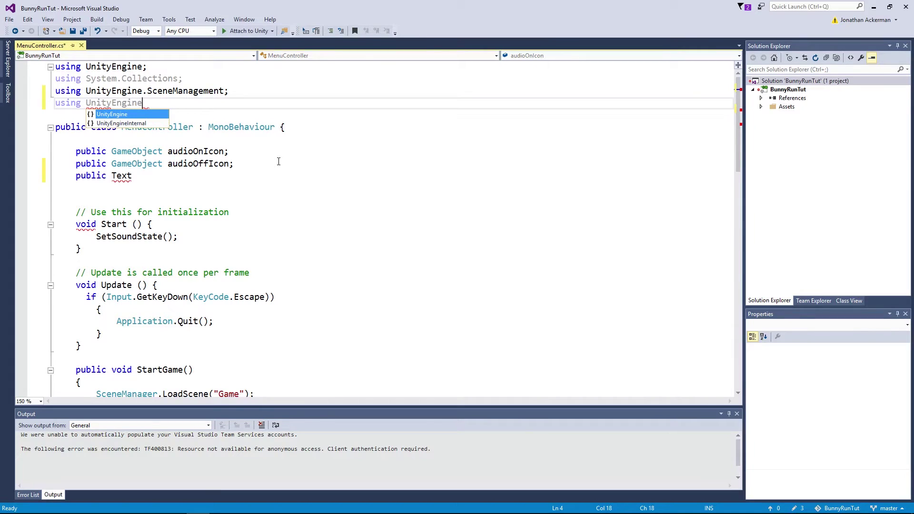
text(.)
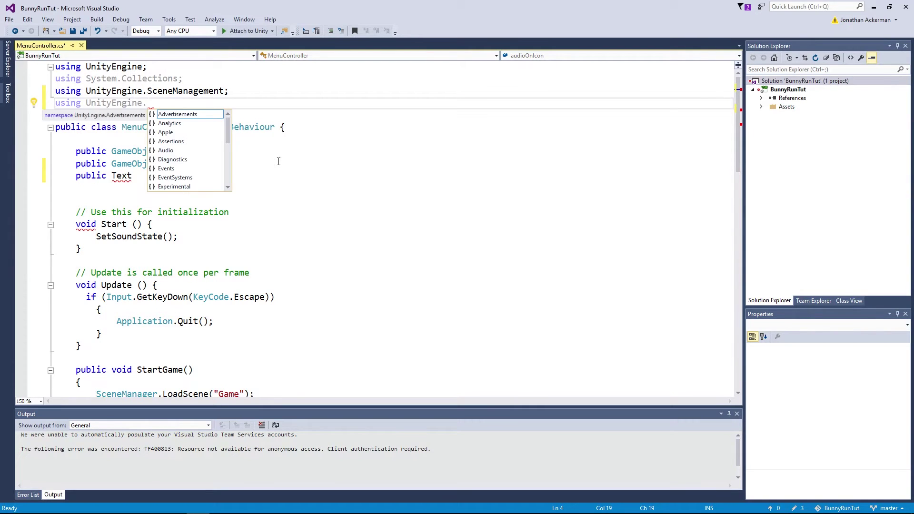
text(UI;)
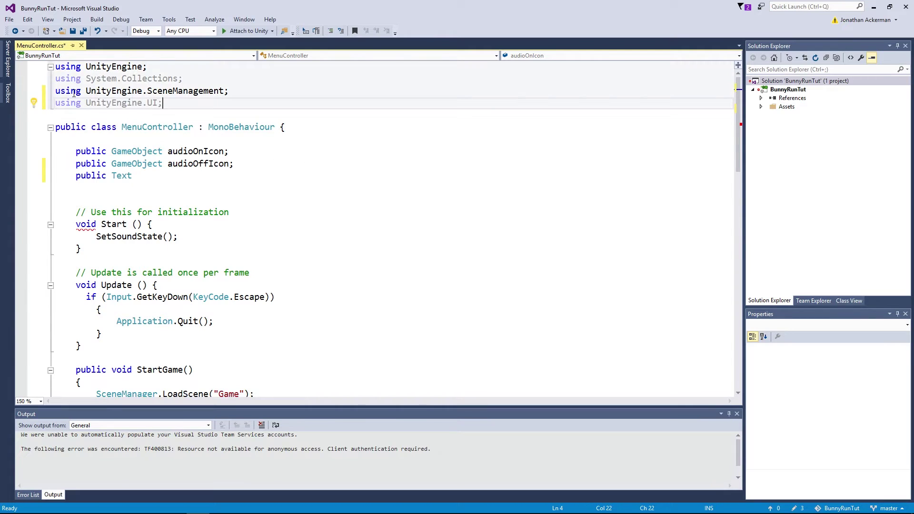
click(143, 176)
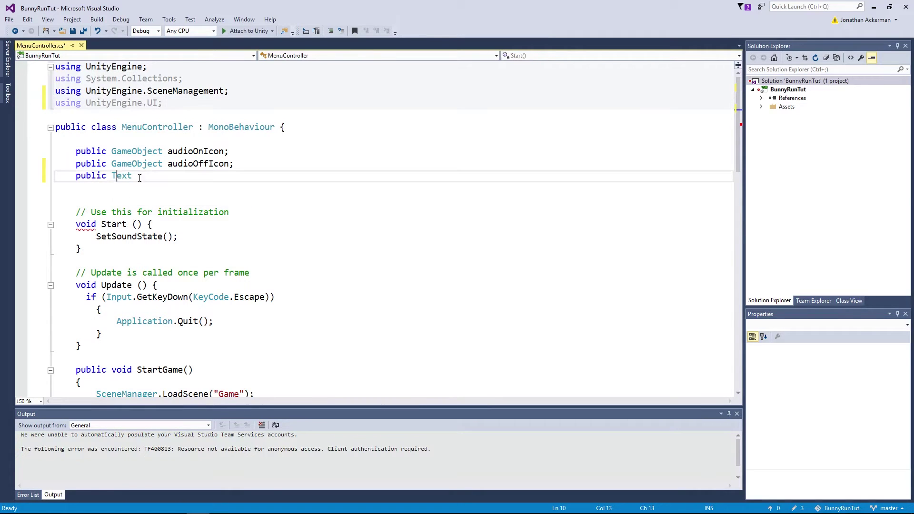
text(txtBestScore;)
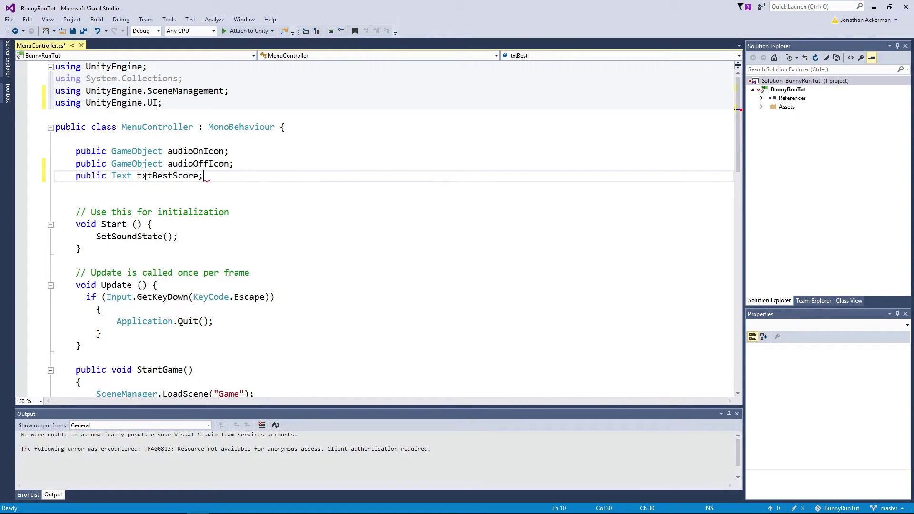
key(ctrl+s)
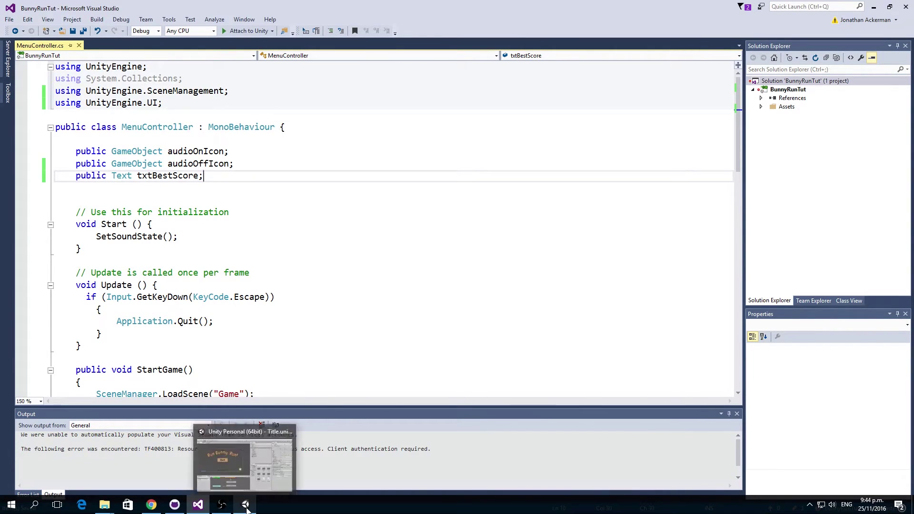
Back in Unity, assign txtBestScore to the Canvas Menu Controller's Txt Best Score slot.
click(246, 507)
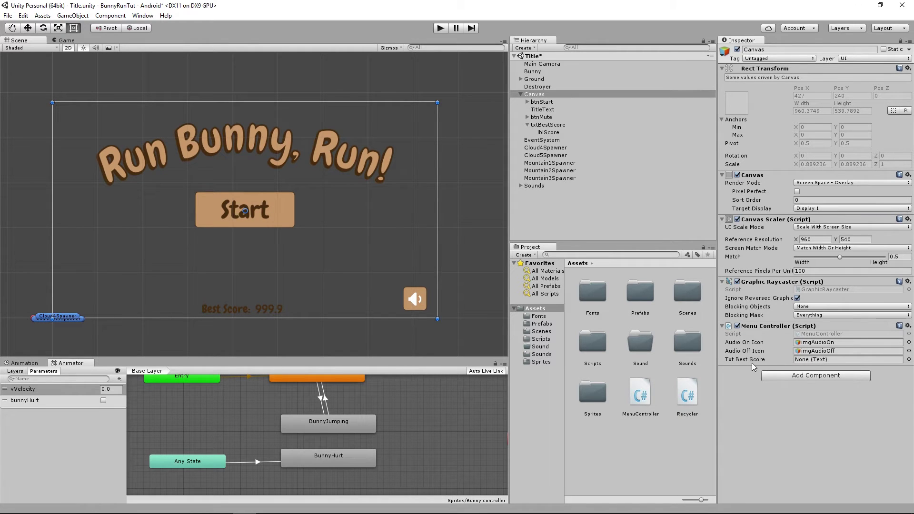
click(552, 125)
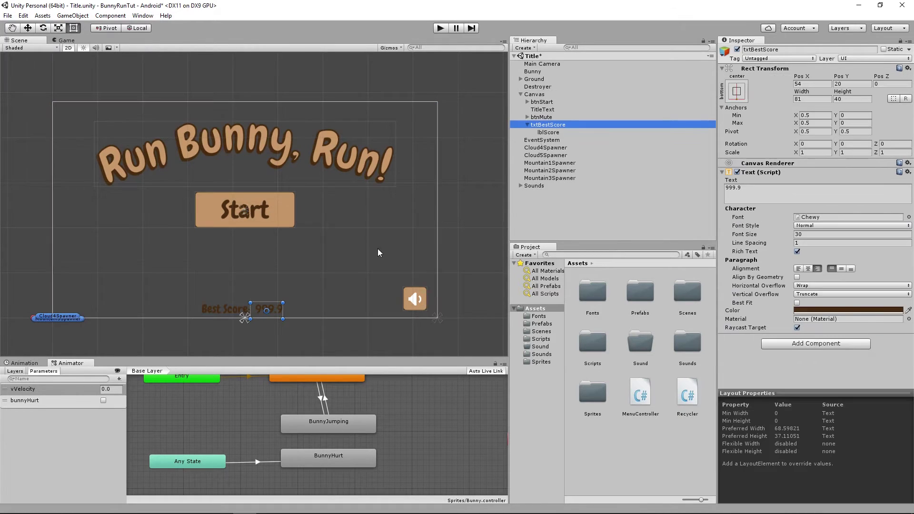
click(537, 94)
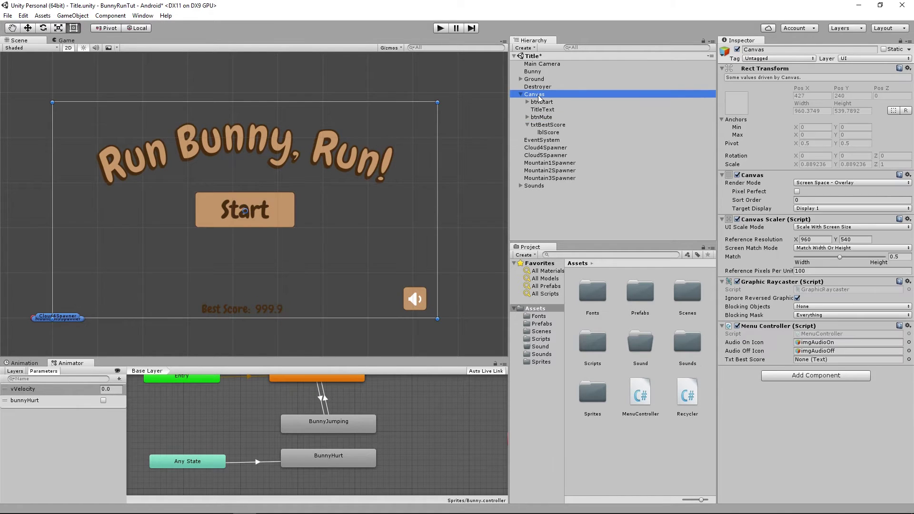
click(547, 126)
drag(548, 128, 804, 364)
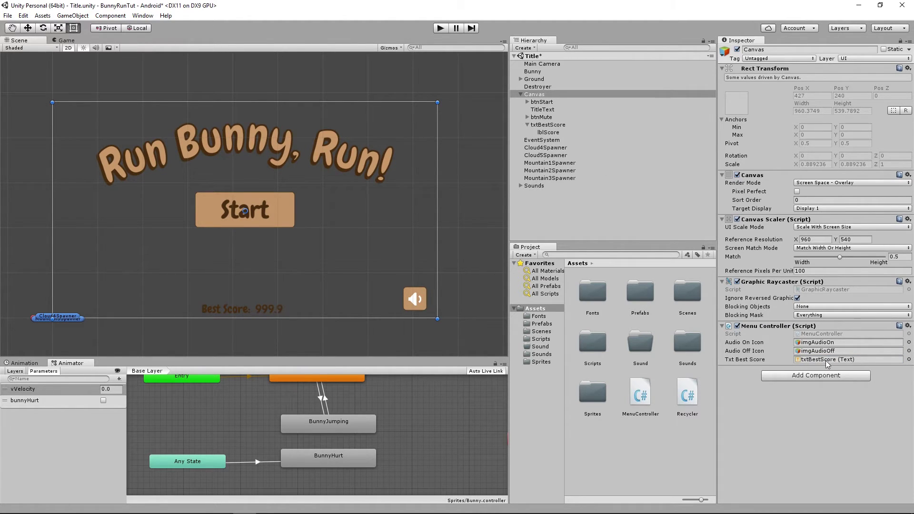
Reopen MenuController.cs in Visual Studio with the cursor at the end of SetSoundState();.
double_click(822, 334)
click(175, 238)
scroll(175, 238, down, 1)
scroll(175, 238, up, 1)
click(195, 235)
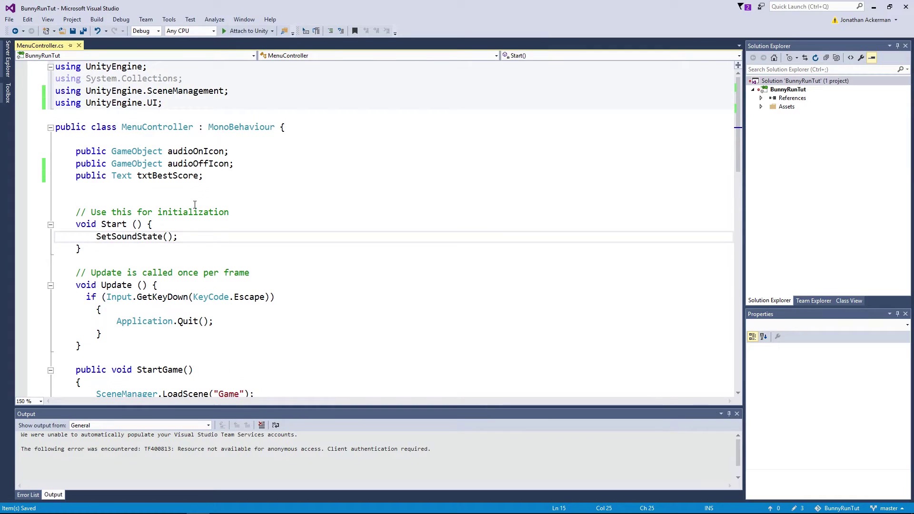